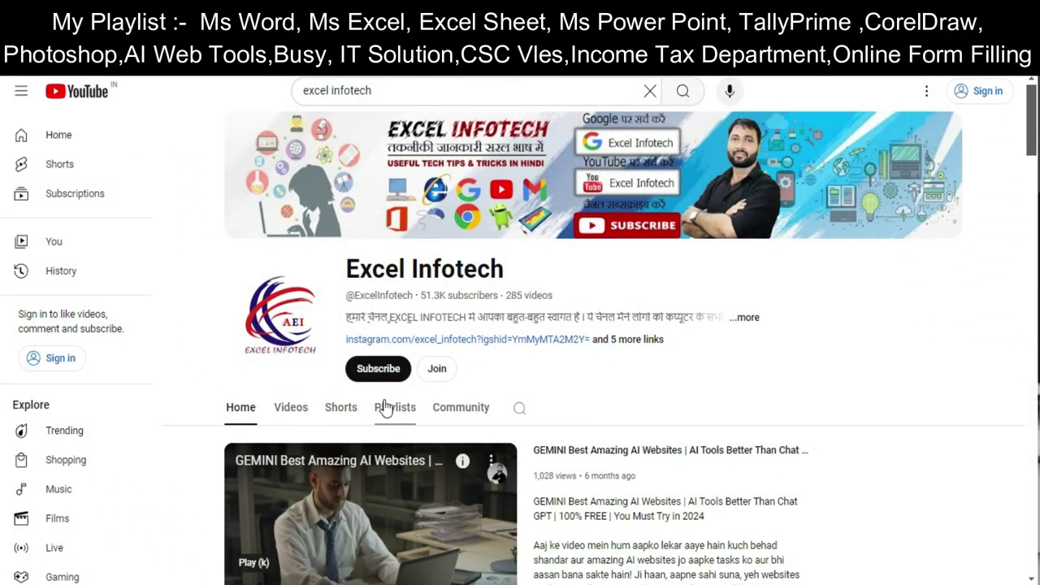
Play all of Excel Infotech's CorelDraw2024 playlist from the channel's Playlists section
scroll(399, 408, down, 2)
click(398, 246)
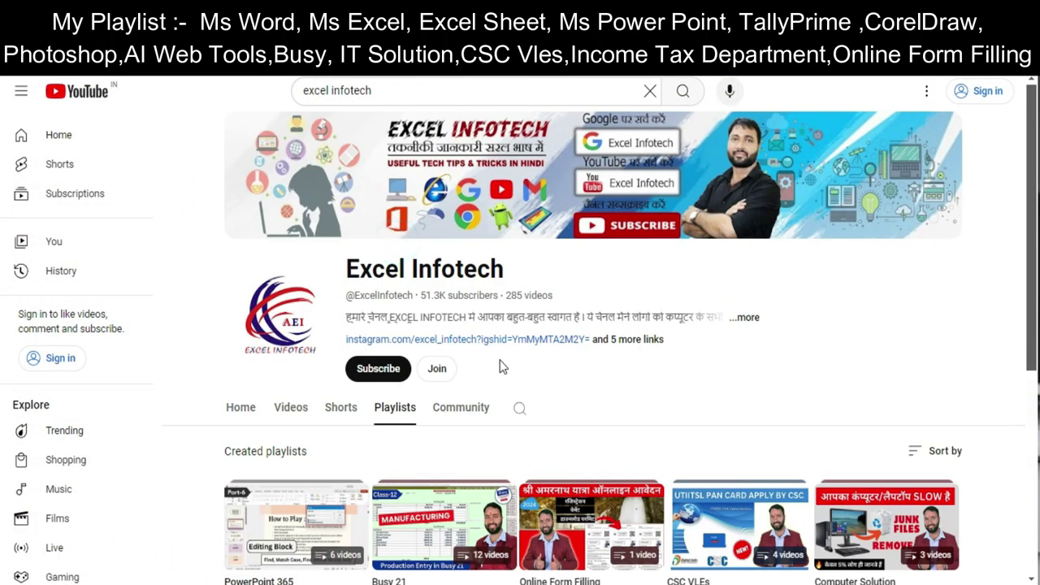
scroll(501, 368, down, 3)
scroll(580, 308, down, 1)
click(591, 461)
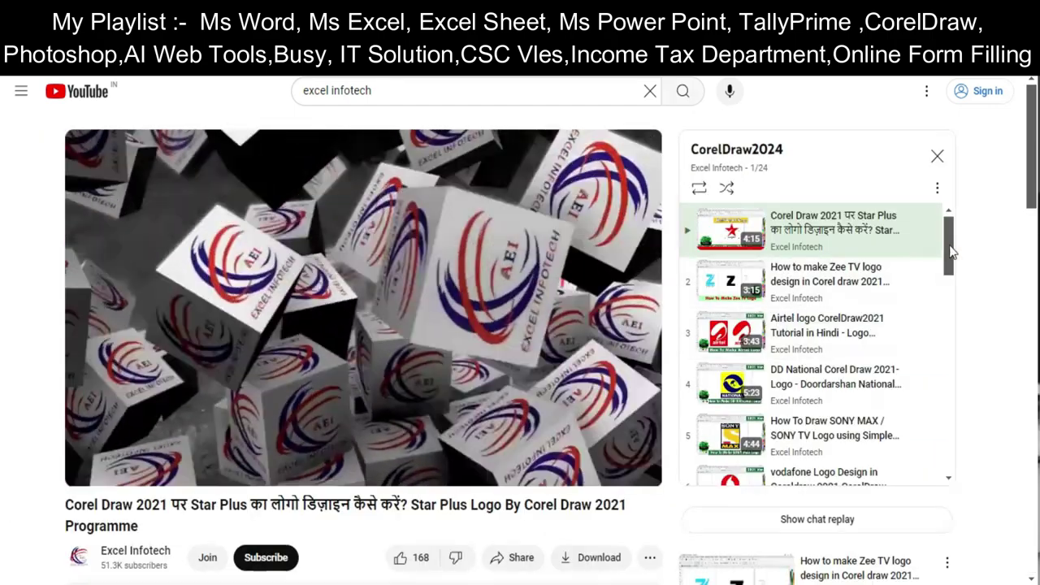
mouse_move(948, 243)
mouse_down()
mouse_move(940, 441)
mouse_move(940, 346)
mouse_move(926, 274)
mouse_up()
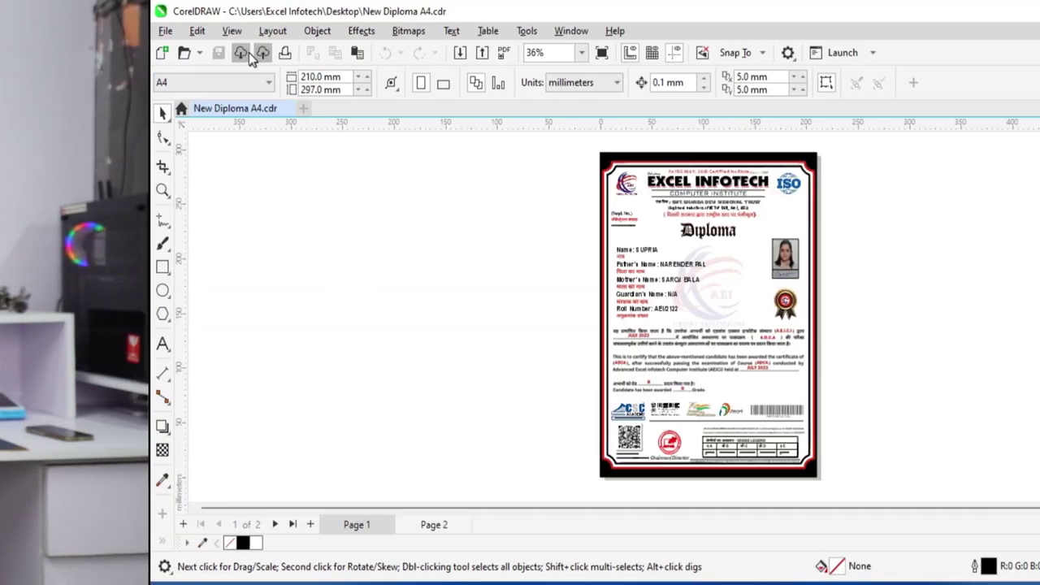
Open the View menu for New Diploma A4.cdr in CorelDRAW
click(84, 30)
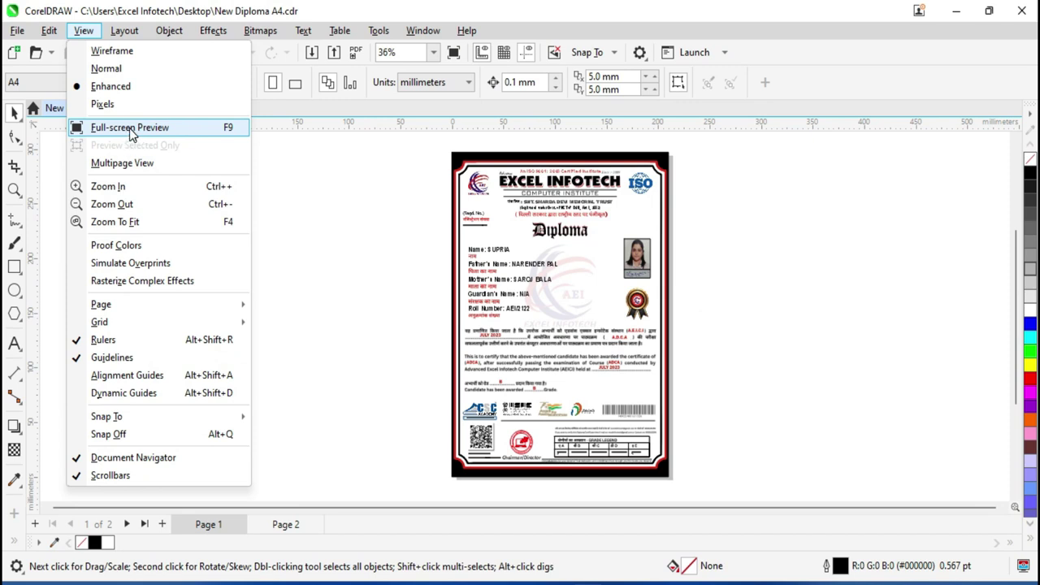
Preview the diploma full-screen, stepping to the page-2 mark sheet and back
click(208, 137)
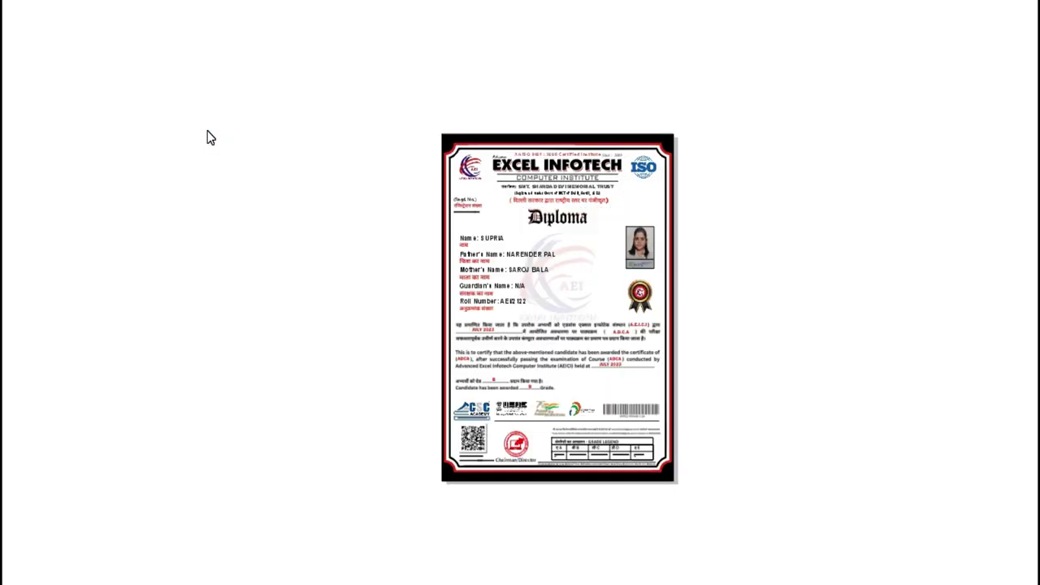
key(Right)
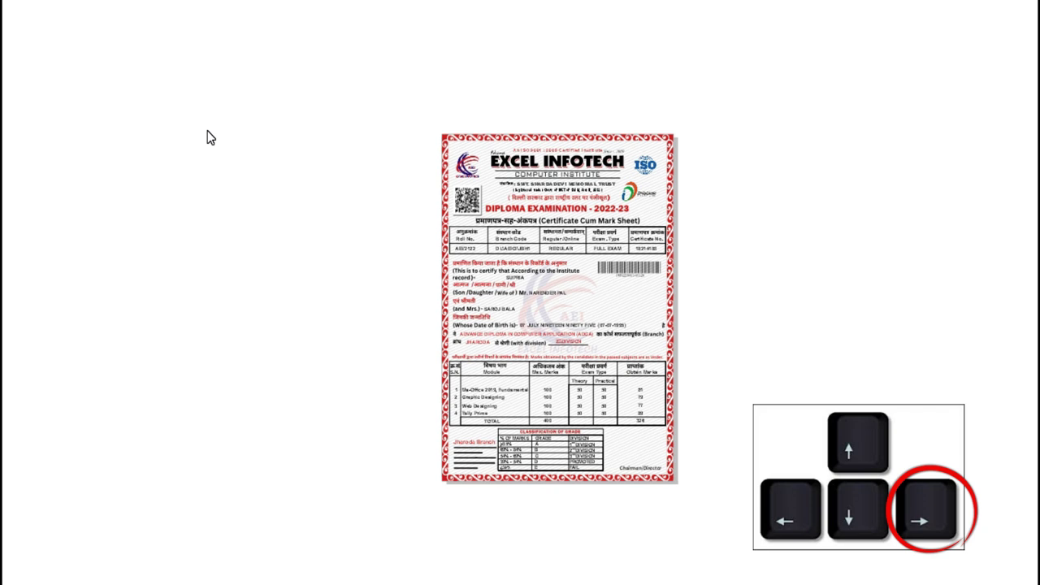
key(Left)
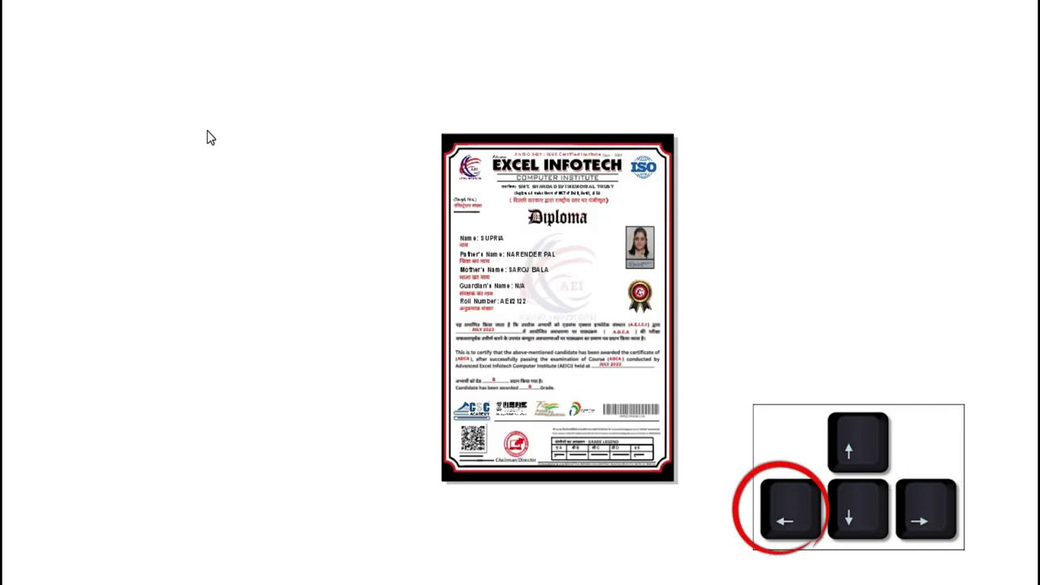
Leave the full-screen preview and dismiss the View menu without choosing anything
click(305, 187)
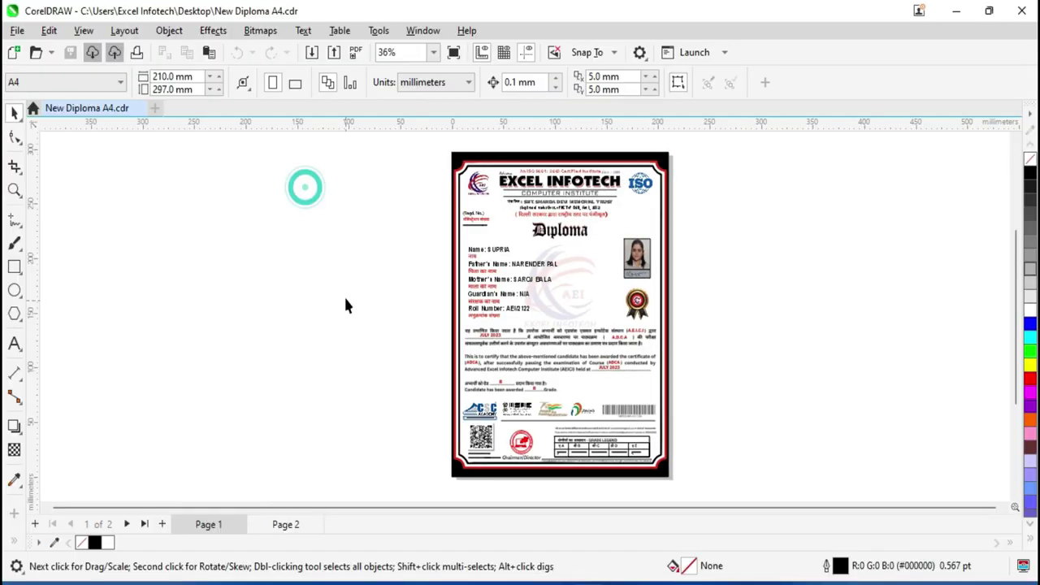
click(84, 30)
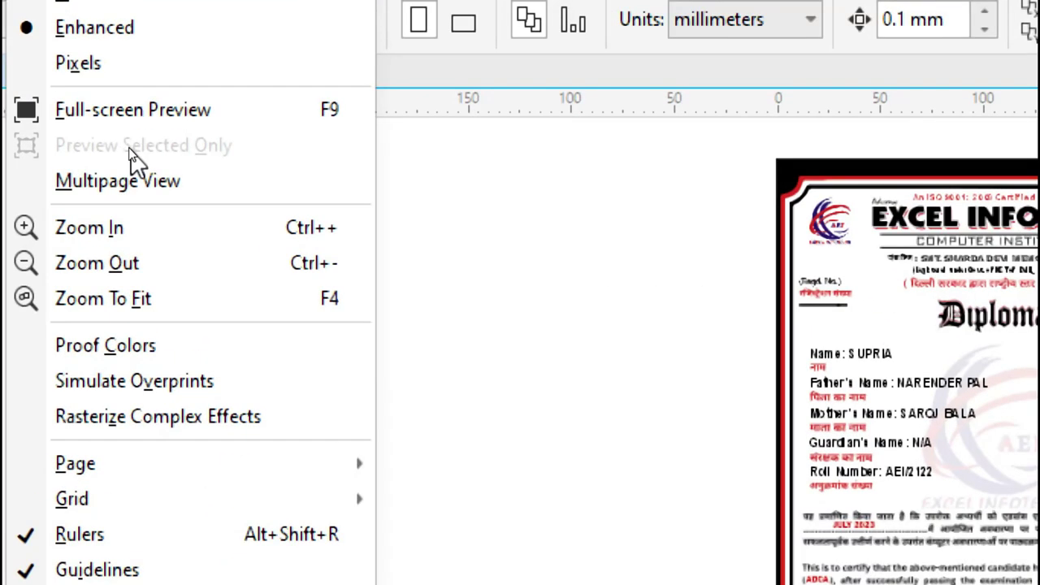
click(286, 313)
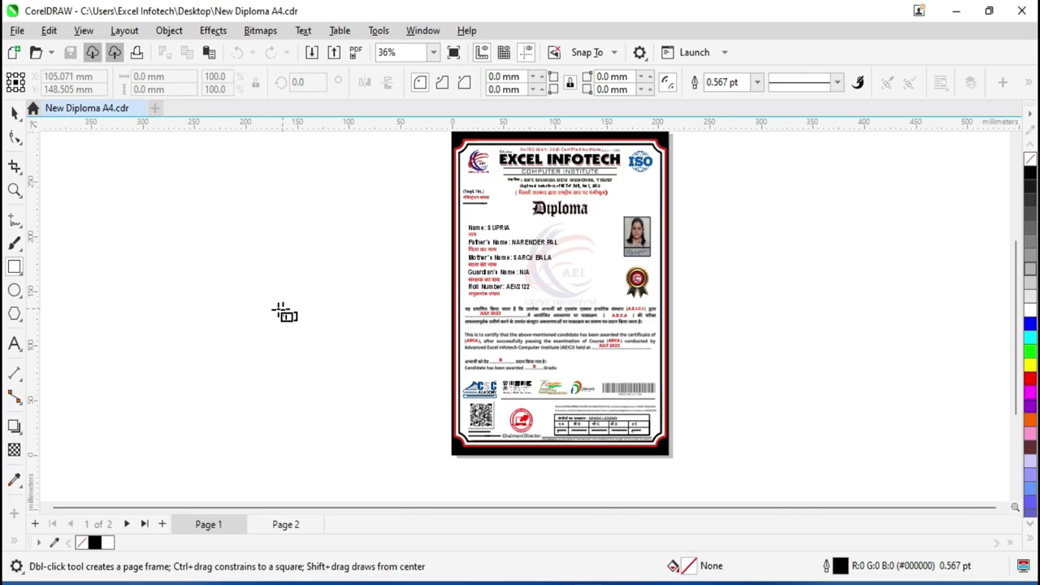
Draw overlapping rectangles left of the page, fill one yellow, and select it
mouse_move(231, 241)
mouse_down()
mouse_move(313, 330)
mouse_move(358, 403)
mouse_up()
drag(349, 300, 404, 368)
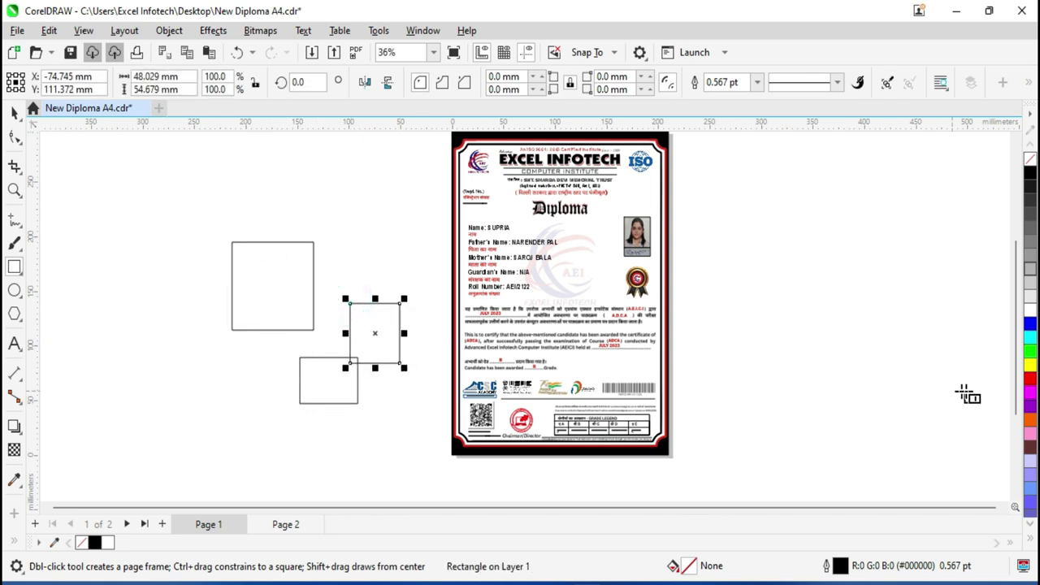
click(1030, 364)
click(12, 114)
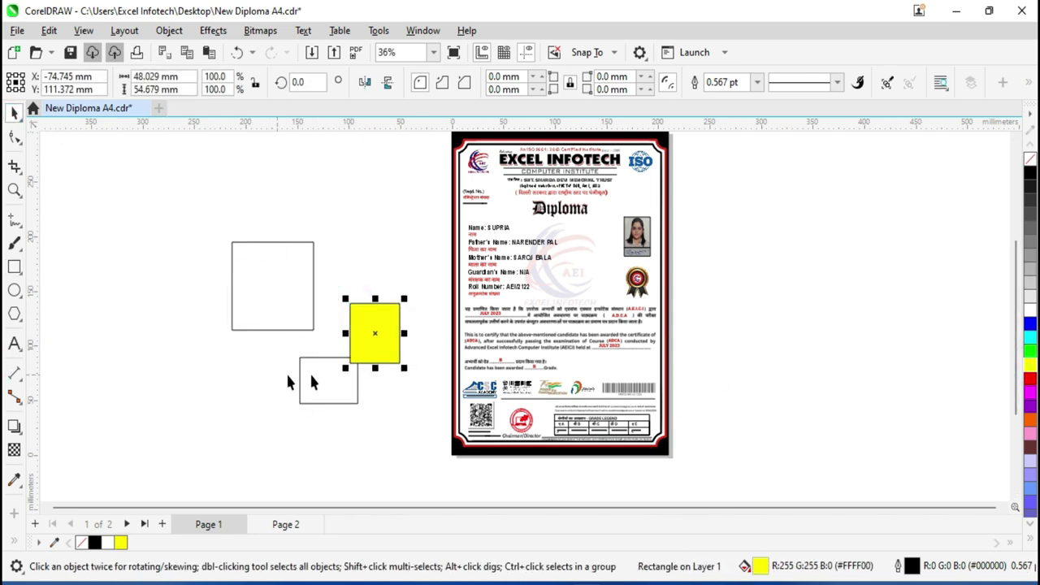
click(366, 249)
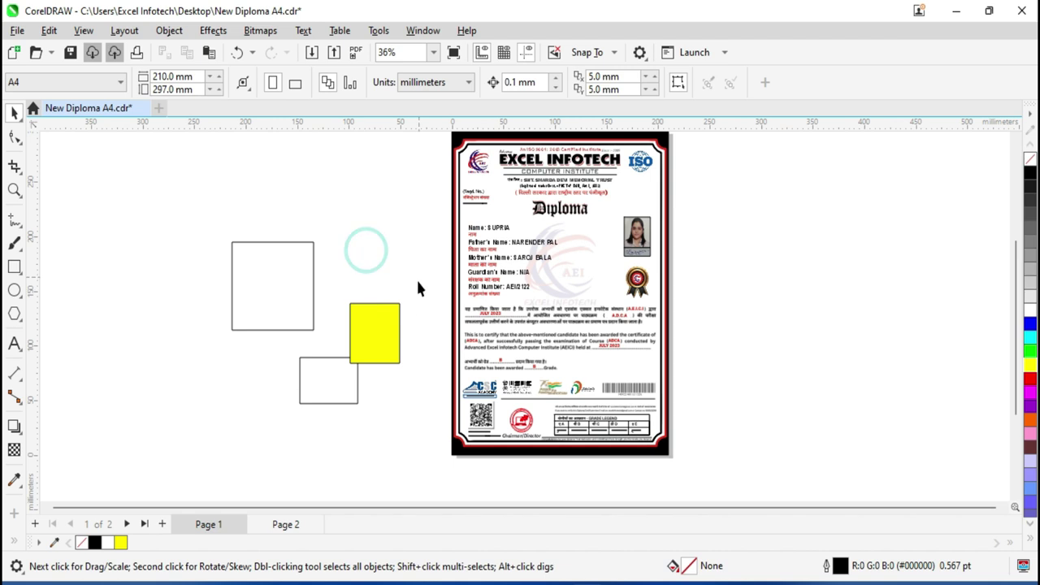
click(376, 325)
click(82, 31)
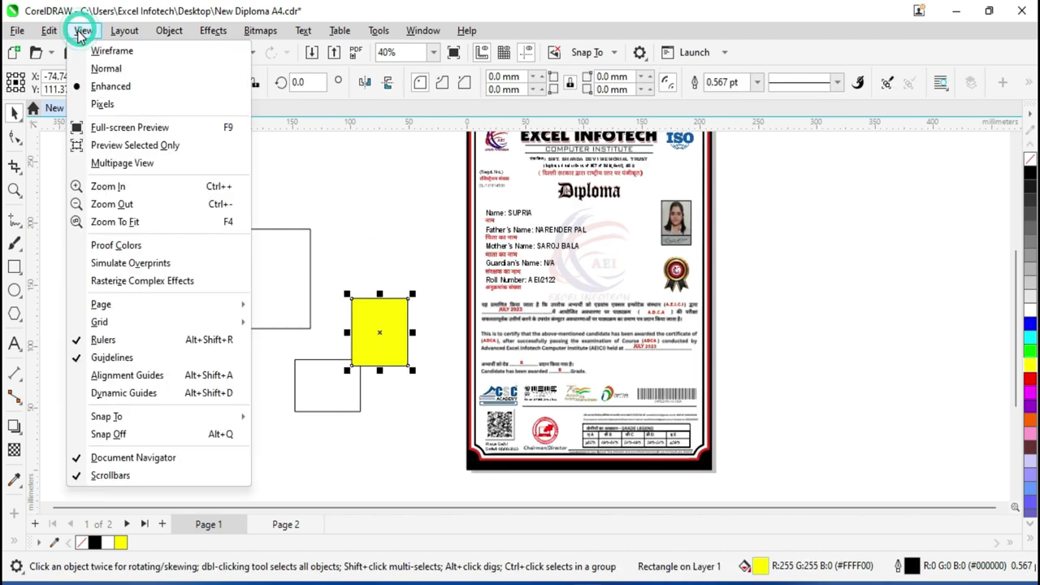
Preview the whole drawing full-screen, then return and reopen the View menu
click(173, 130)
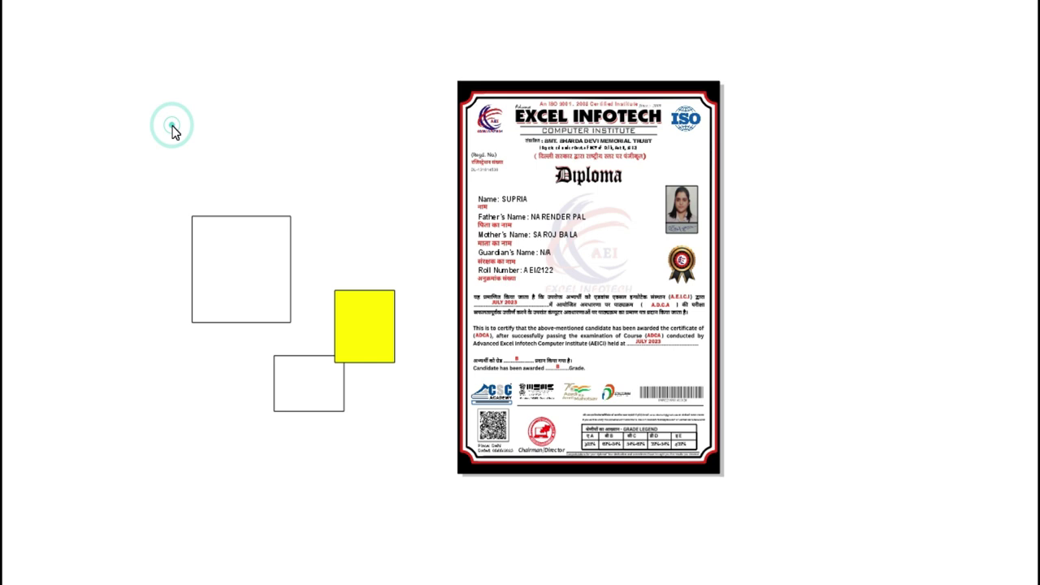
click(172, 130)
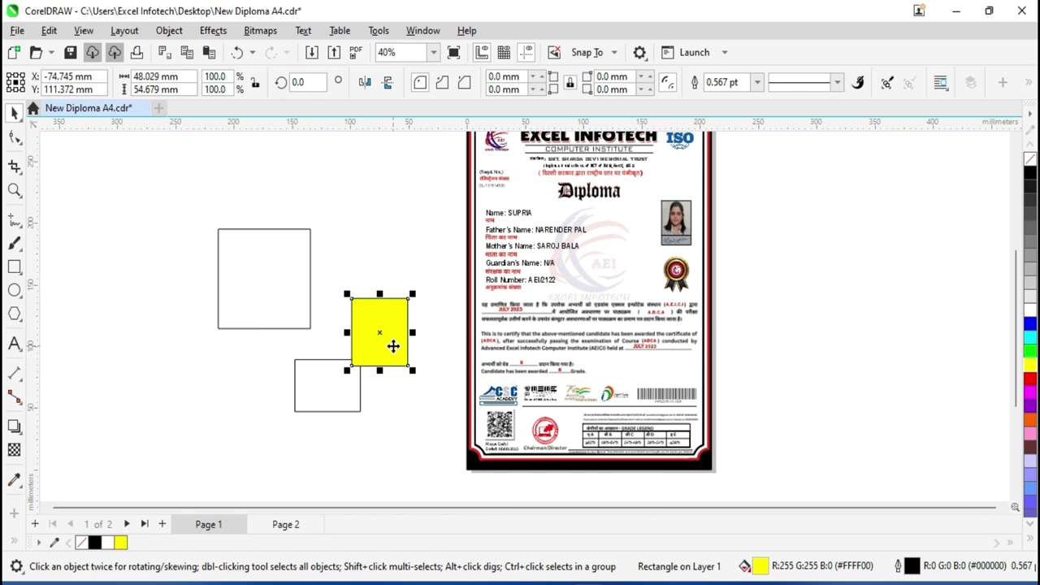
click(84, 30)
click(84, 30)
click(84, 31)
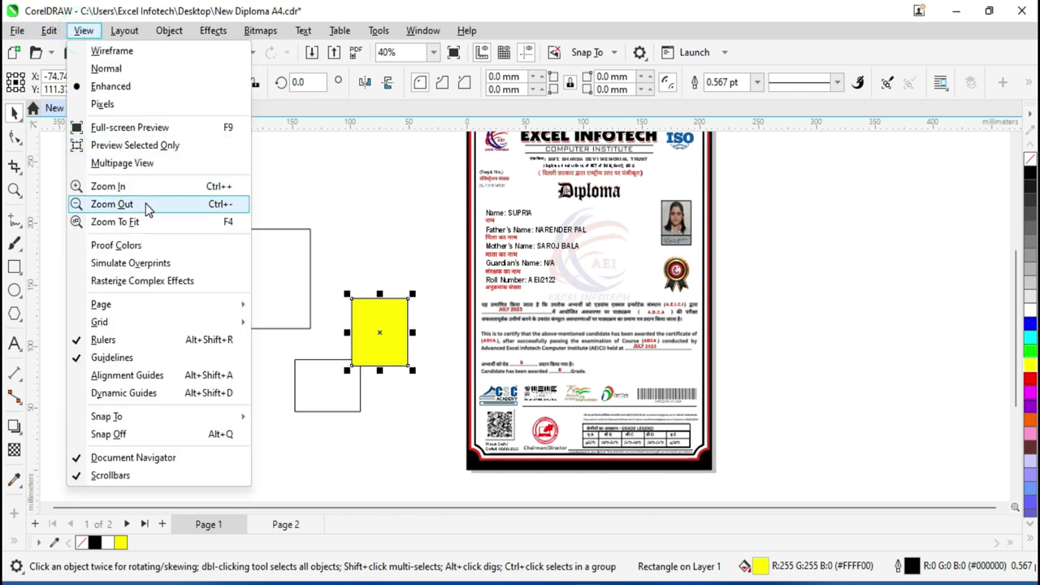
Preview only the selected yellow rectangle full-screen, then exit and clear the selection
click(155, 148)
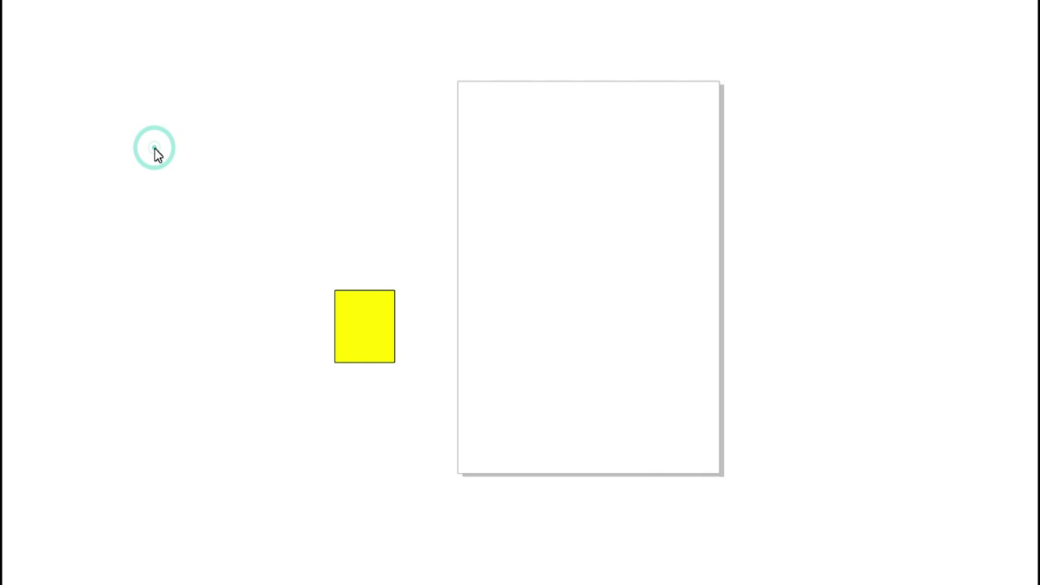
key(Escape)
click(395, 367)
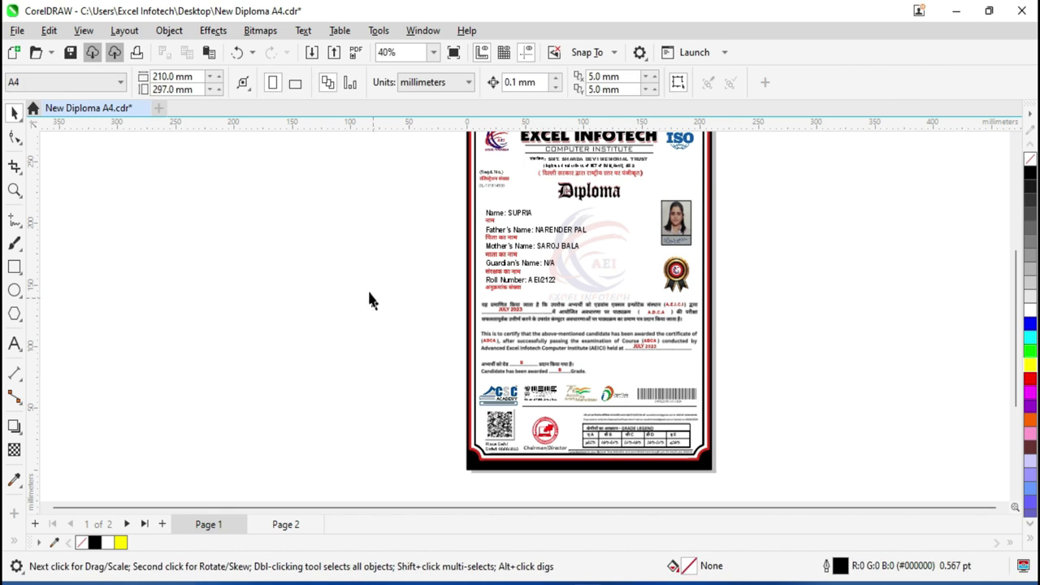
Switch to Multi-page View and zoom into the tops of both pages
click(83, 30)
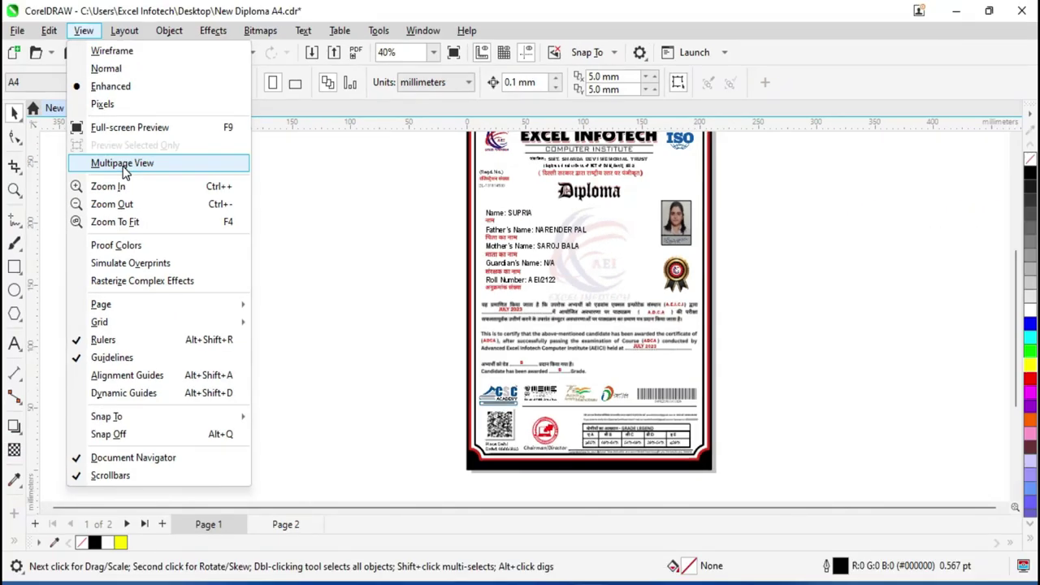
click(122, 164)
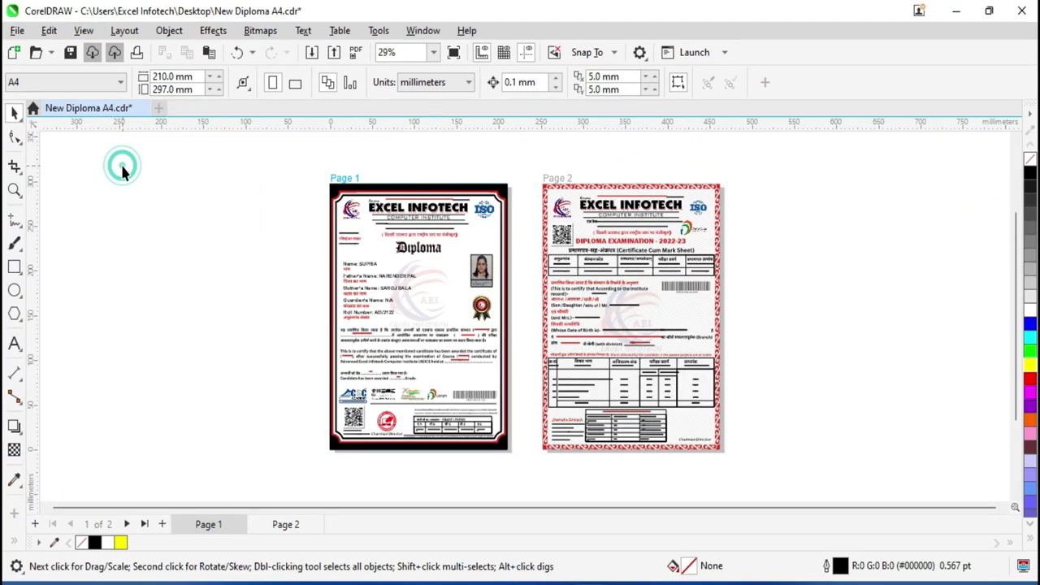
key(z)
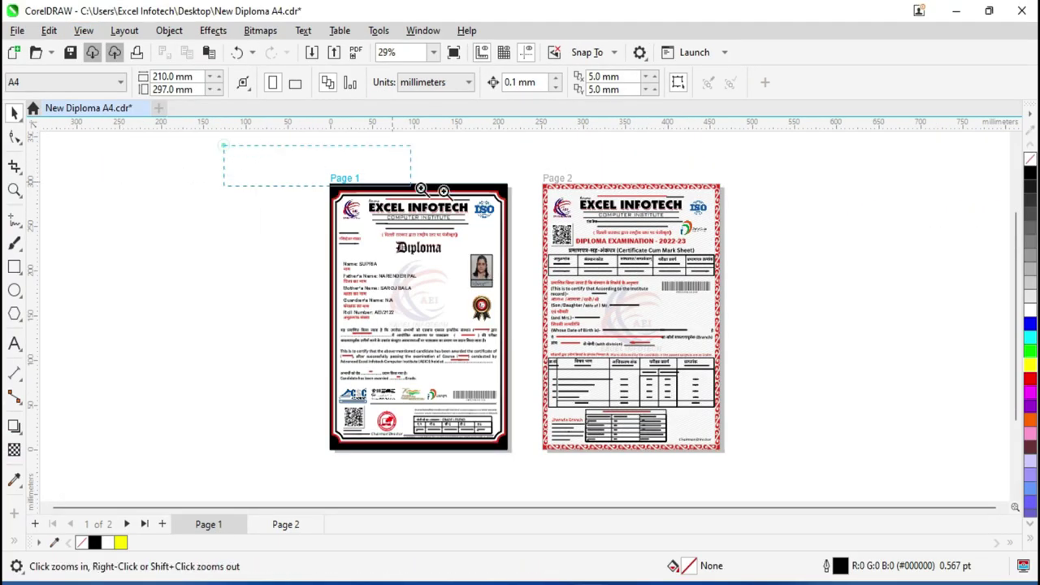
drag(223, 144, 764, 259)
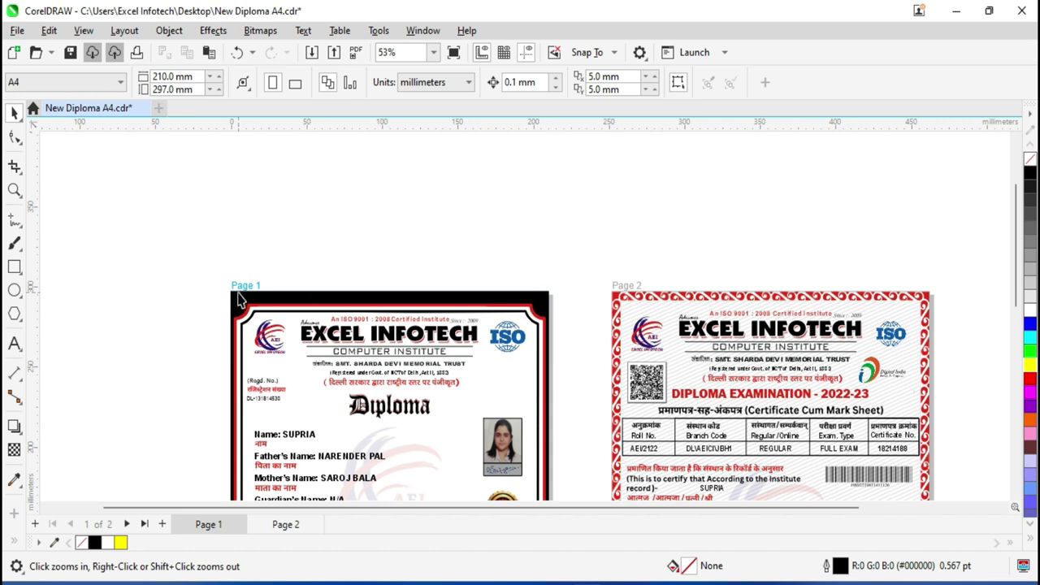
Select header objects on Page 1 and Page 2, including the EXCEL INFOTECH heading
click(673, 316)
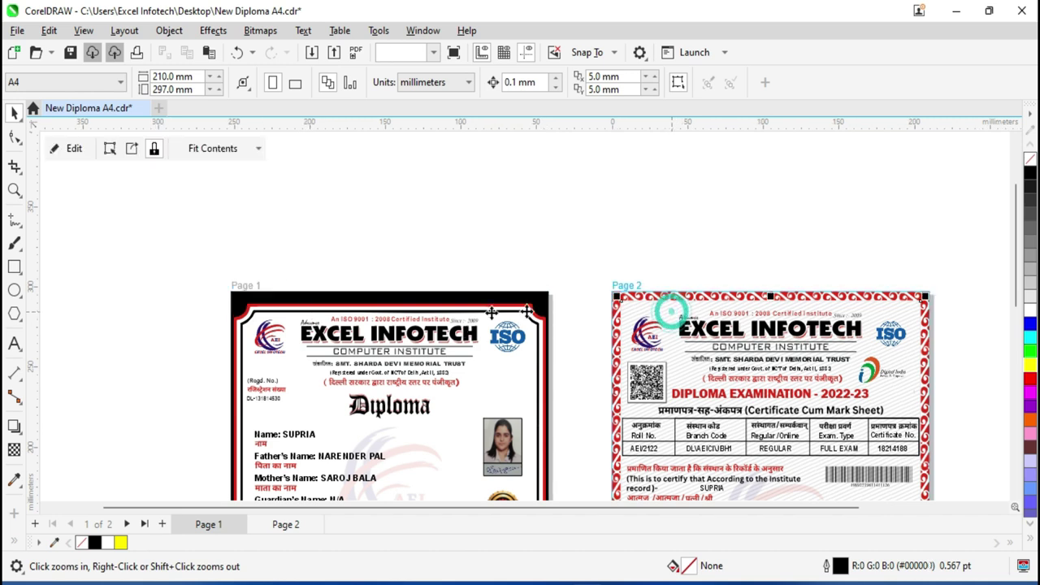
click(392, 312)
scroll(404, 370, down, 1)
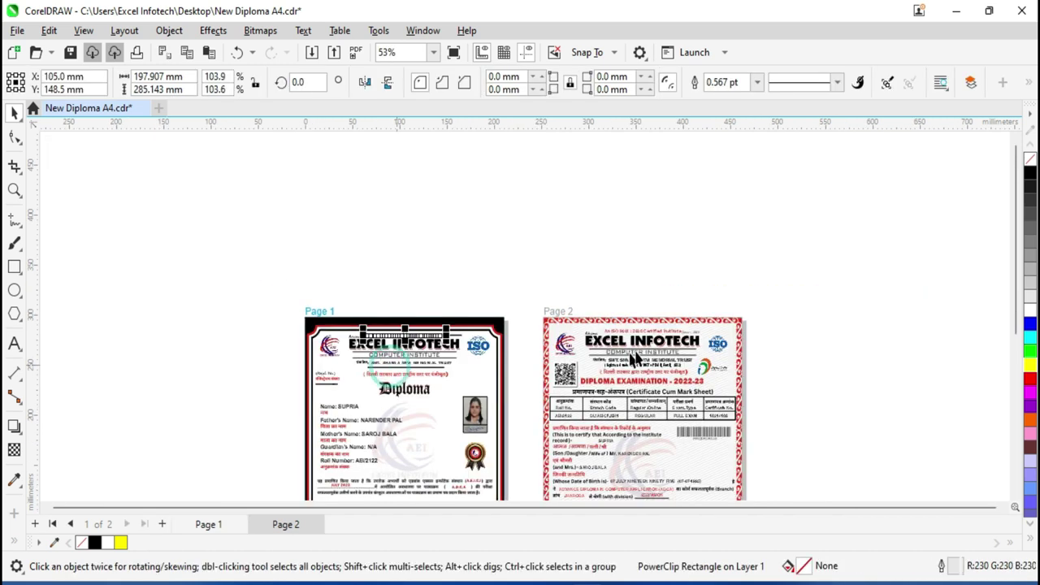
click(635, 355)
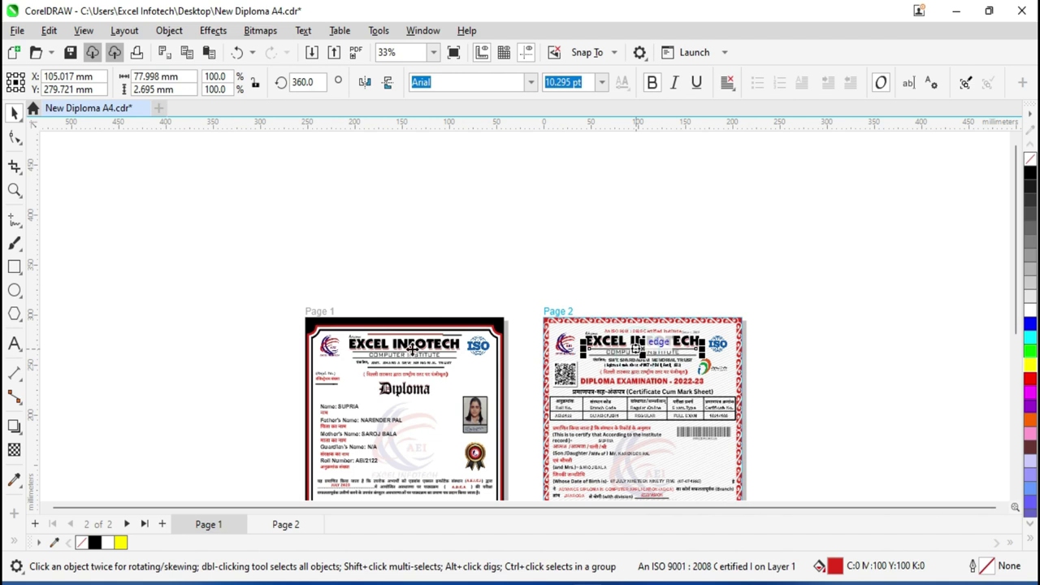
key(Tab)
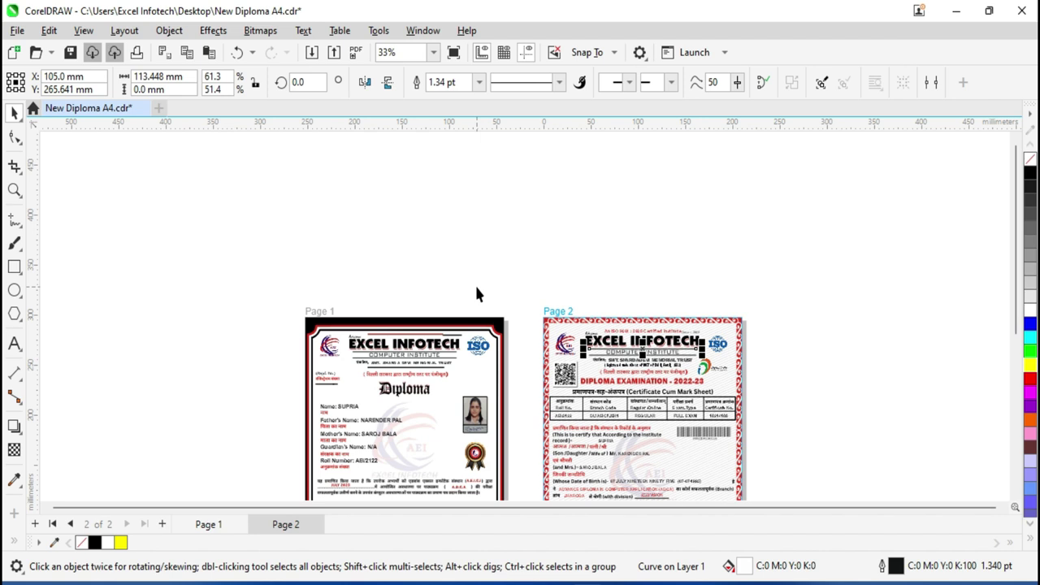
click(82, 31)
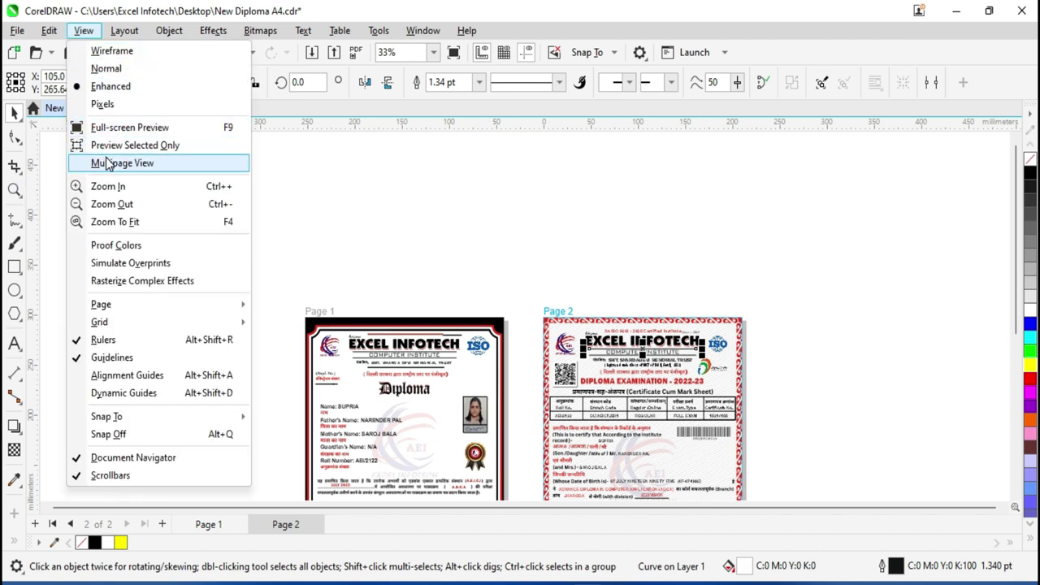
Return to single-page view and zoom in on the mark sheet page
click(105, 162)
key(alt+v)
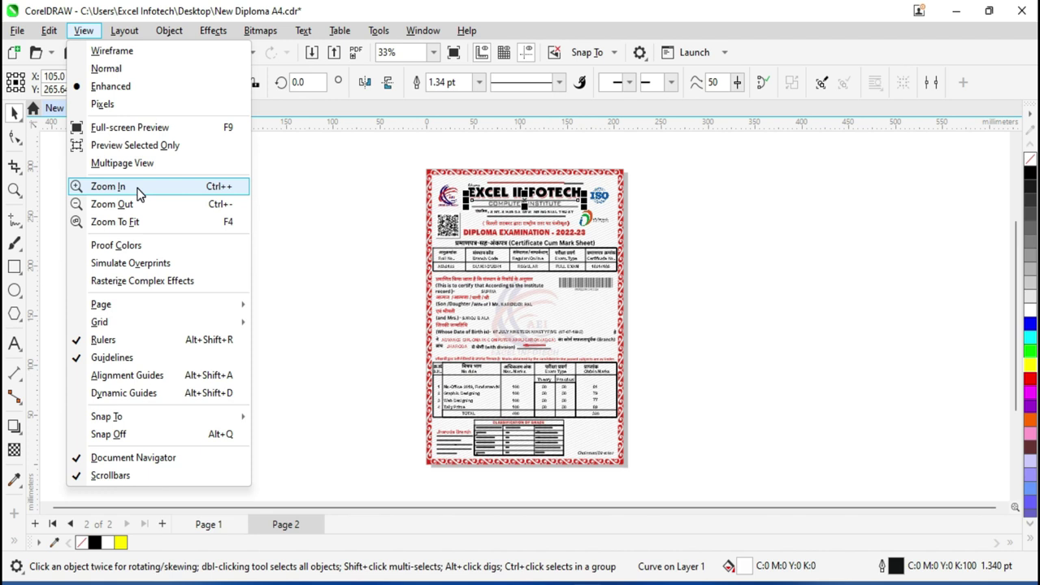
click(337, 209)
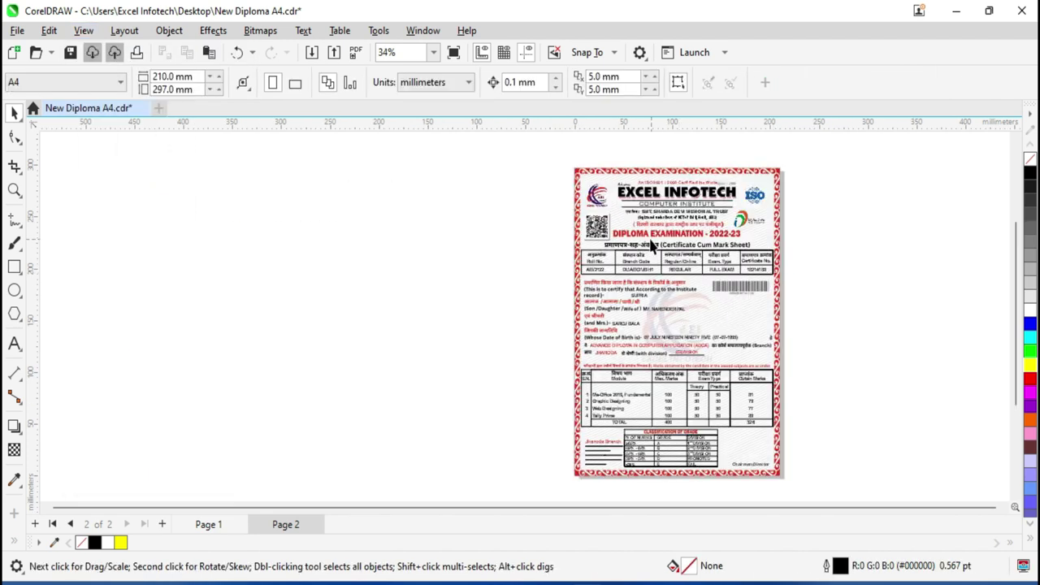
click(83, 30)
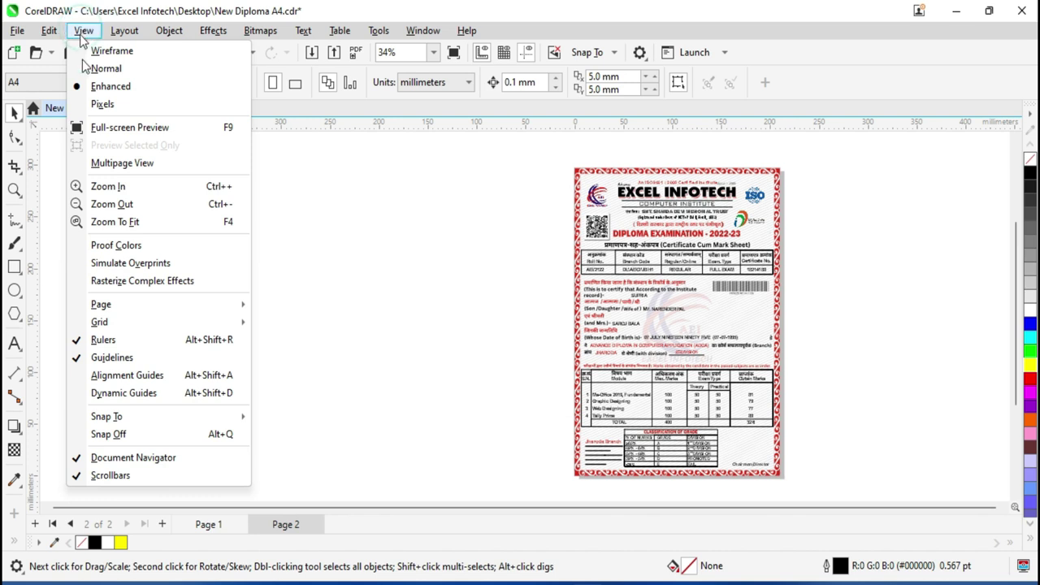
click(171, 192)
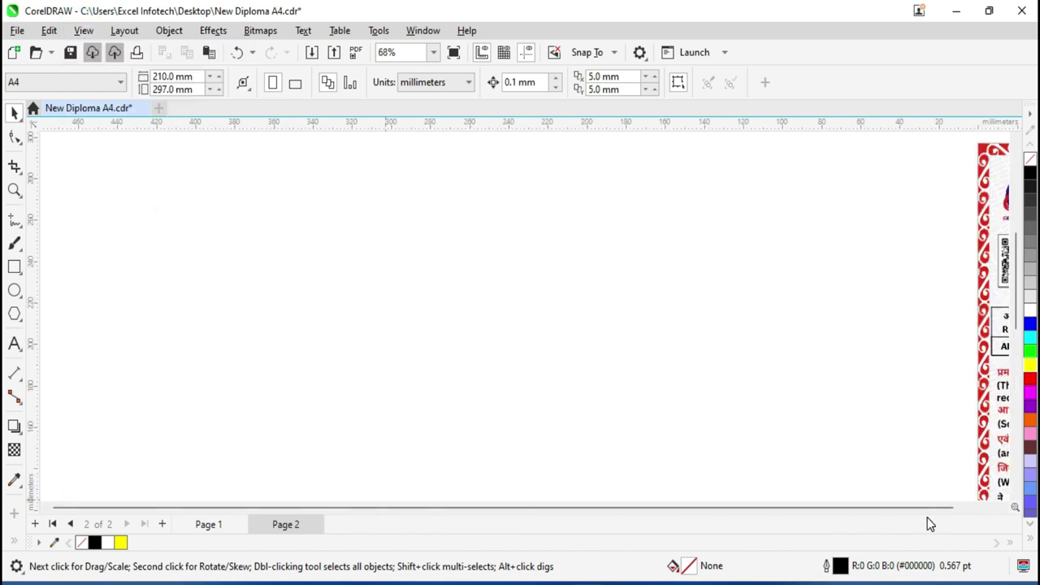
Zoom in closer with Ctrl++, then back out with Ctrl+- and scrolling
scroll(916, 517, right, 5)
scroll(915, 516, right, 2)
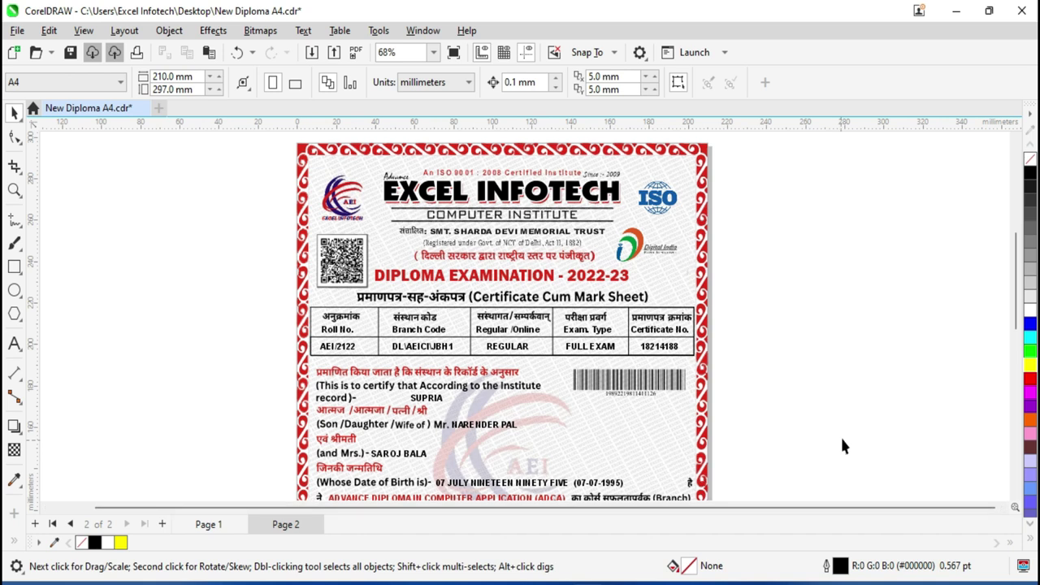
key(ctrl+plus)
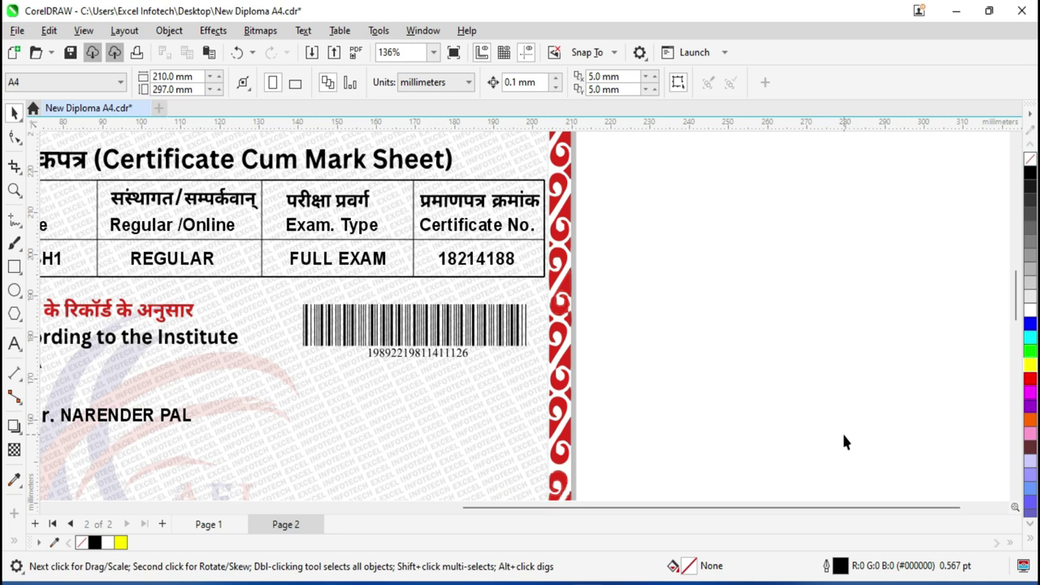
key(ctrl+minus)
key(ctrl+minus)
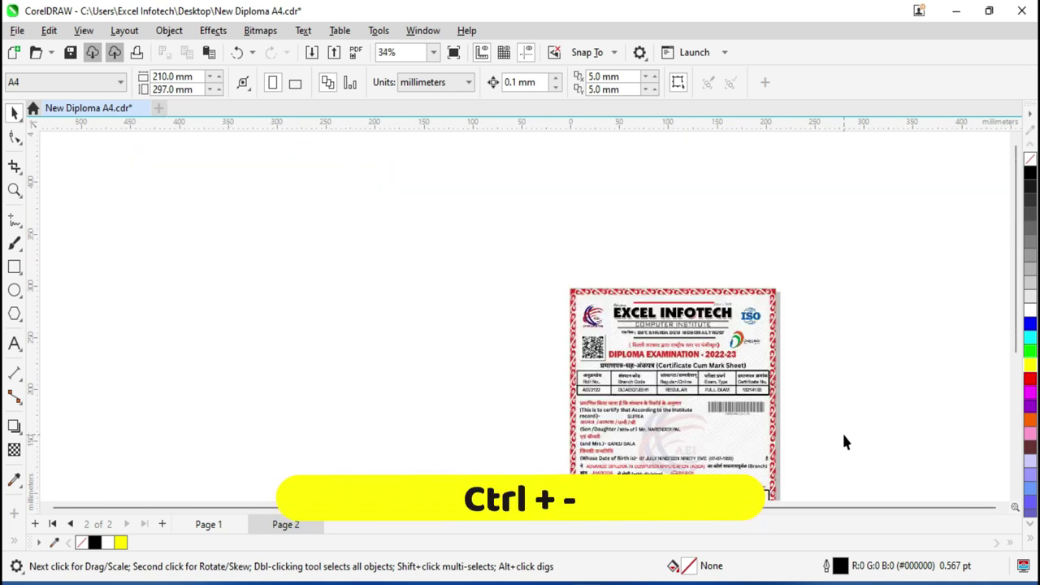
scroll(841, 441, down, 1)
drag(1019, 313, 1016, 374)
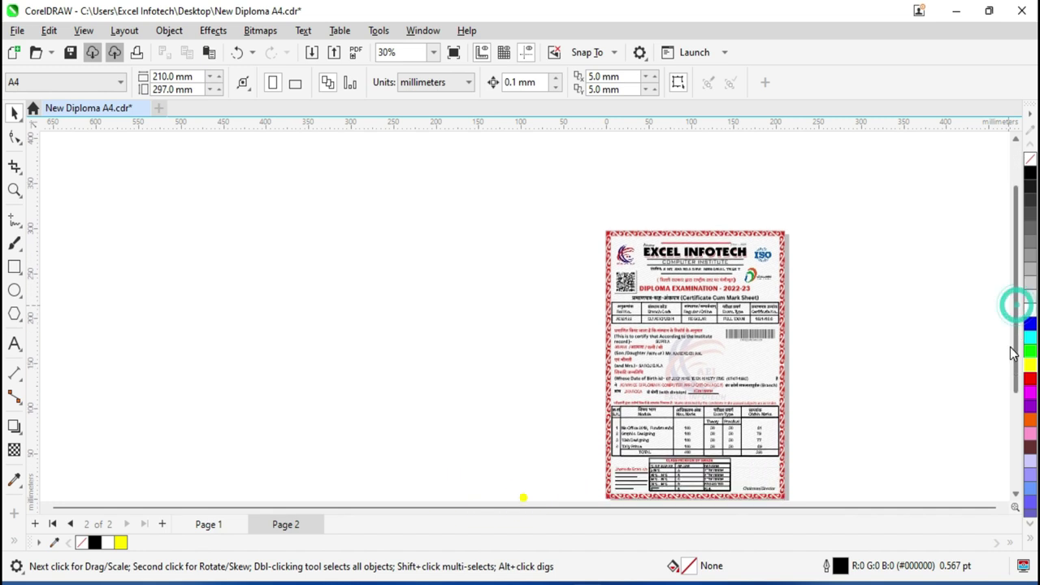
click(83, 30)
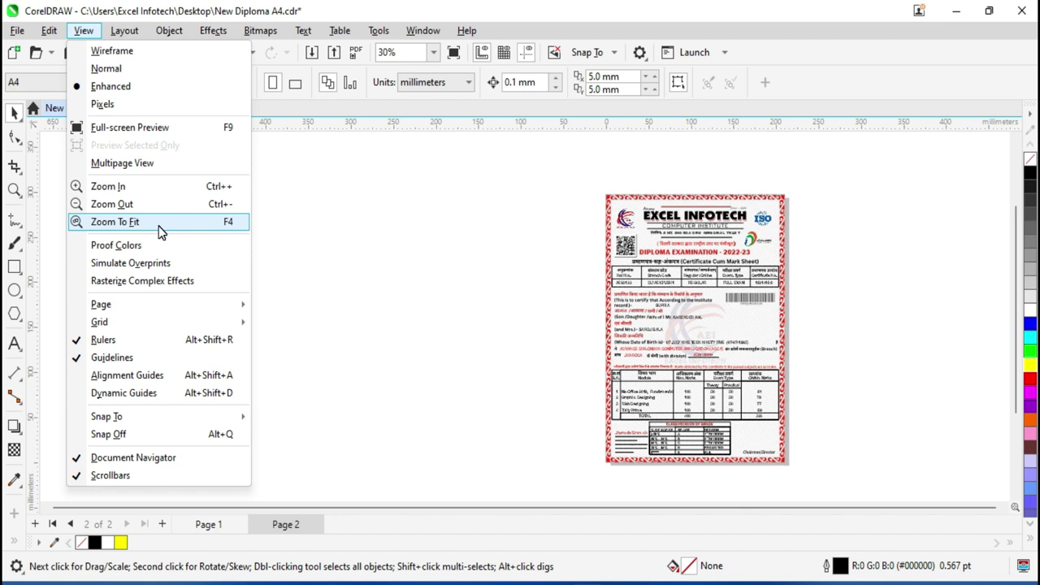
Marquee-select all objects on the diploma page, then clear the selection
click(434, 307)
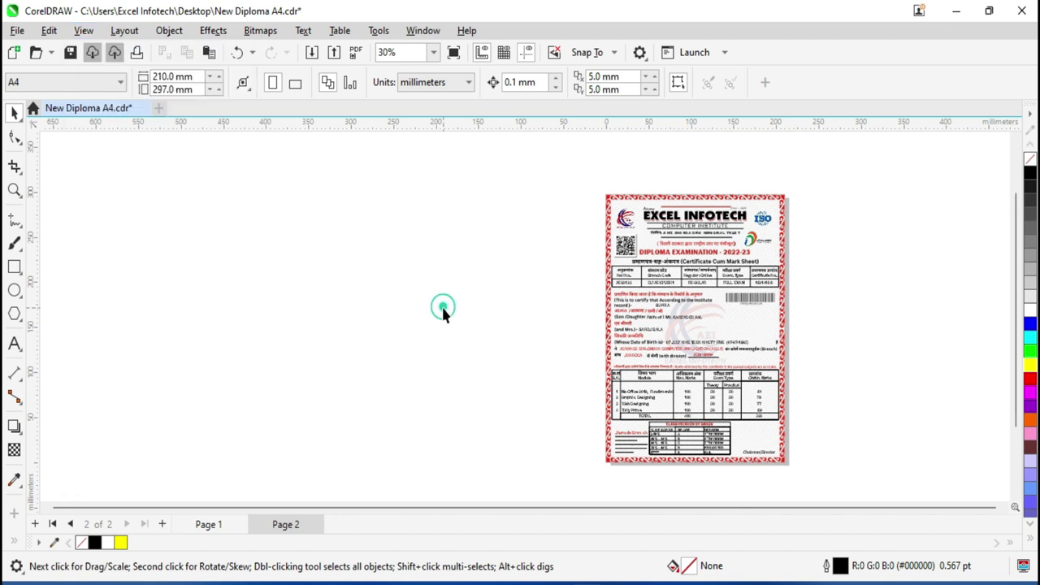
scroll(446, 304, down, 5)
drag(438, 236, 655, 420)
click(690, 406)
click(387, 392)
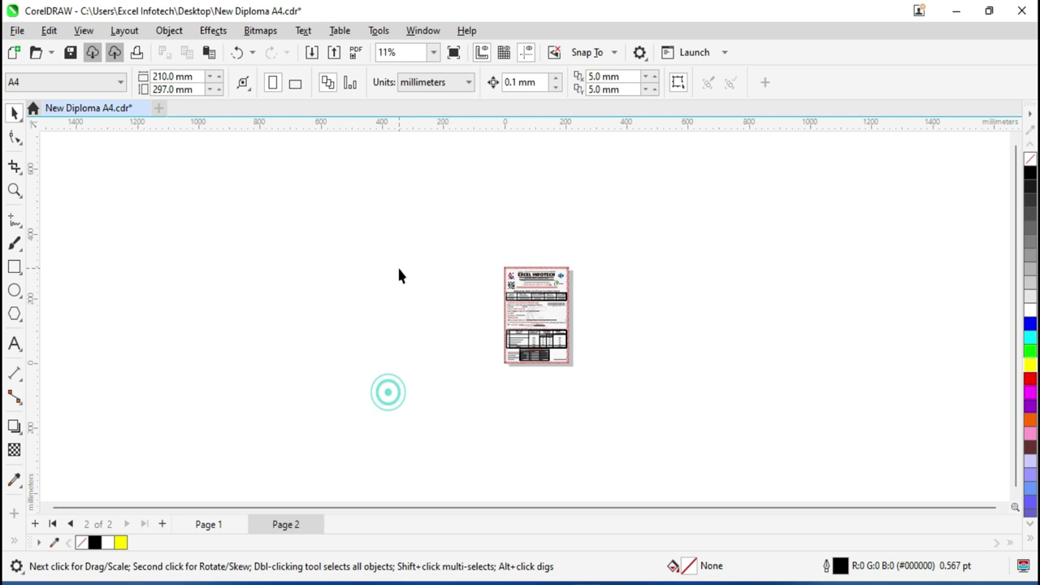
Fit the whole page in the window with View > Zoom To Fit
click(83, 30)
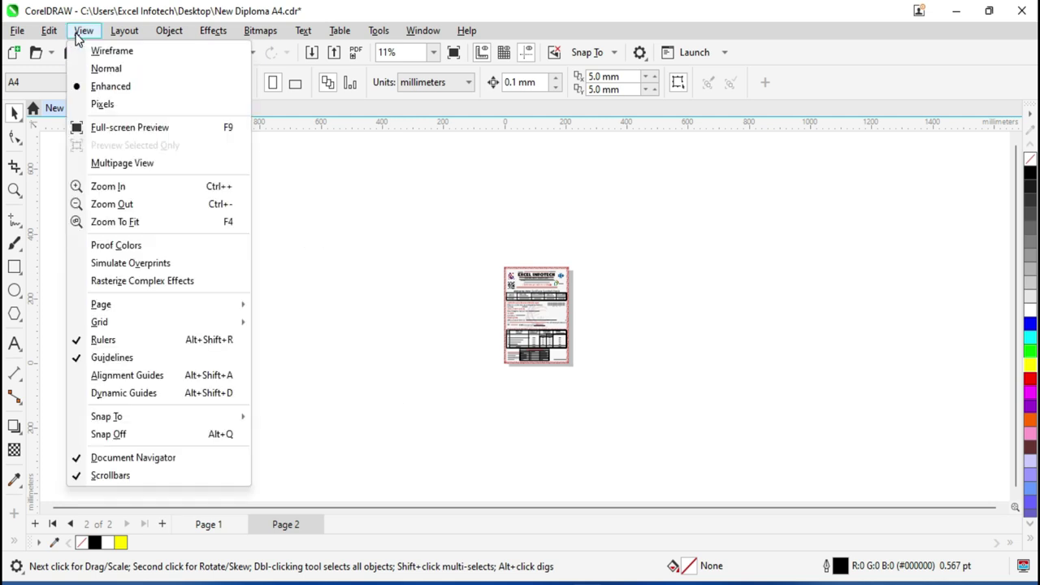
click(154, 221)
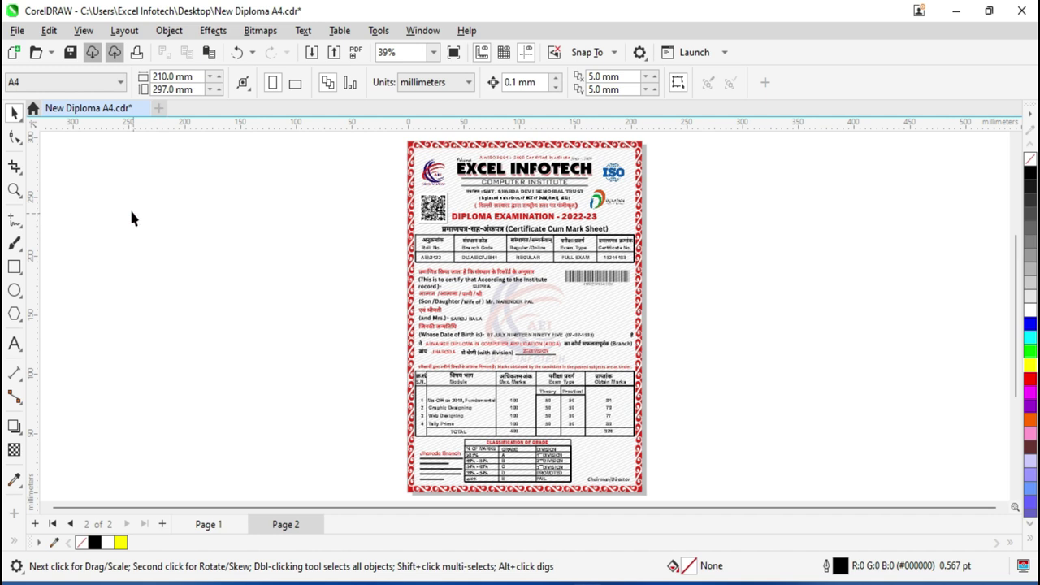
click(82, 31)
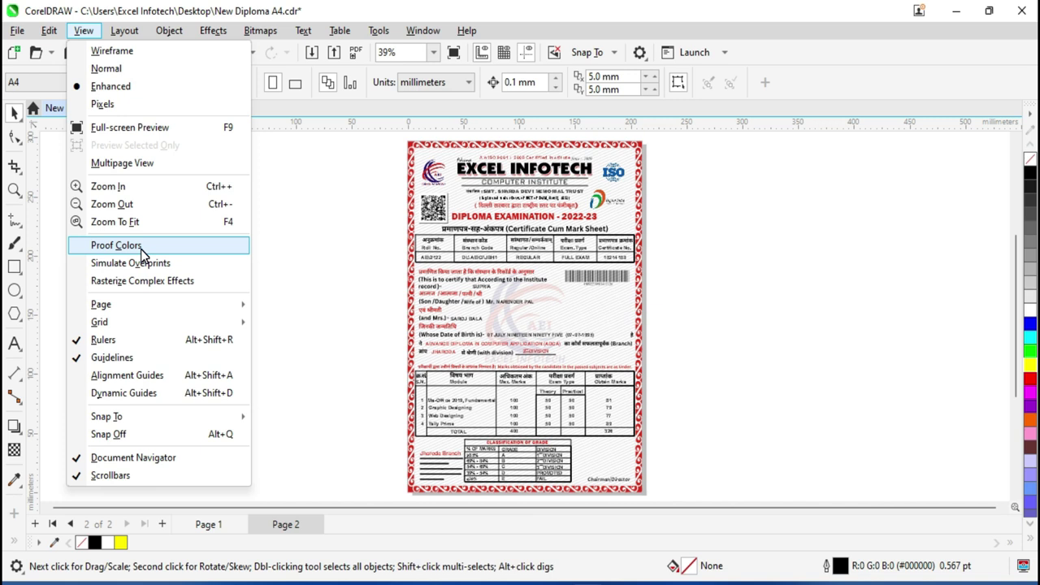
Turn Proof Colors on, zoom in on the red text, then toggle it off and fit the page
click(141, 252)
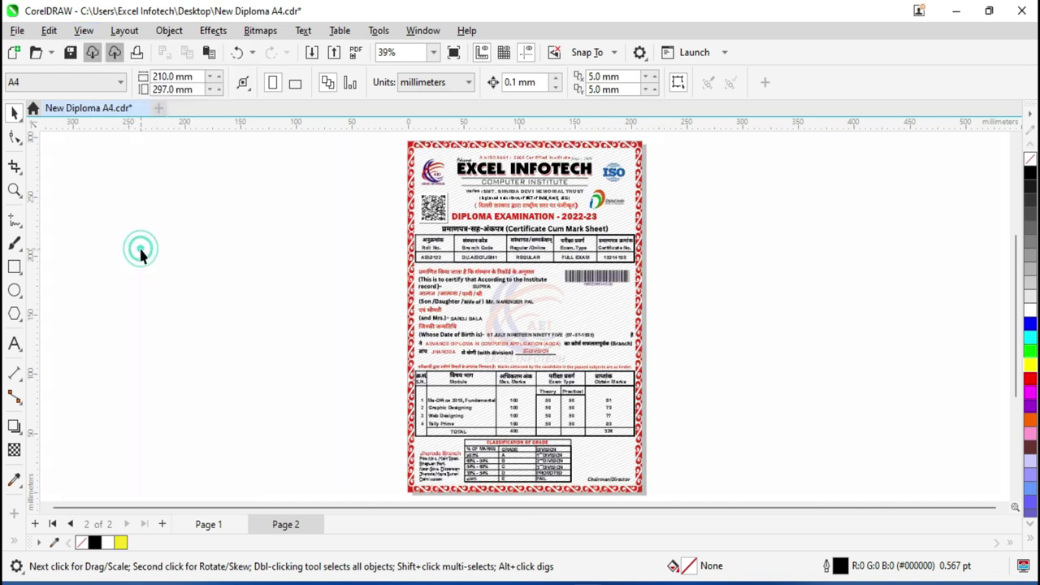
scroll(447, 325, up, 2)
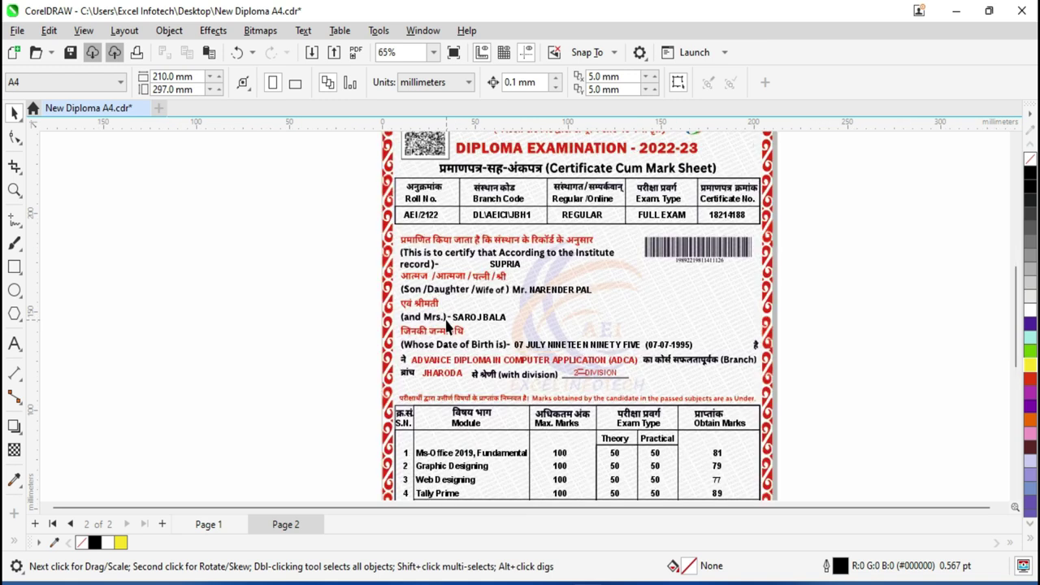
scroll(447, 325, up, 1)
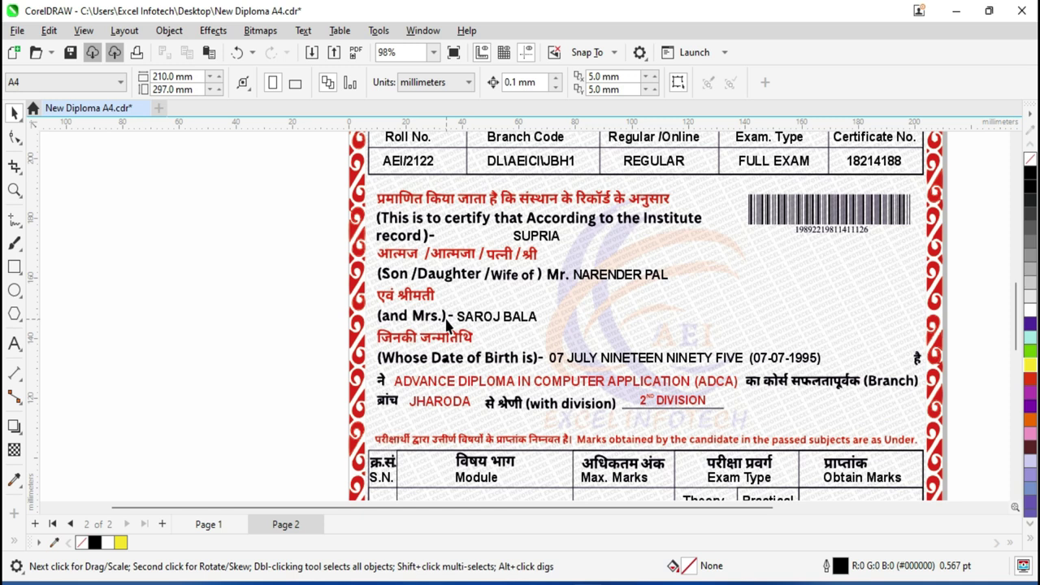
scroll(446, 295, up, 2)
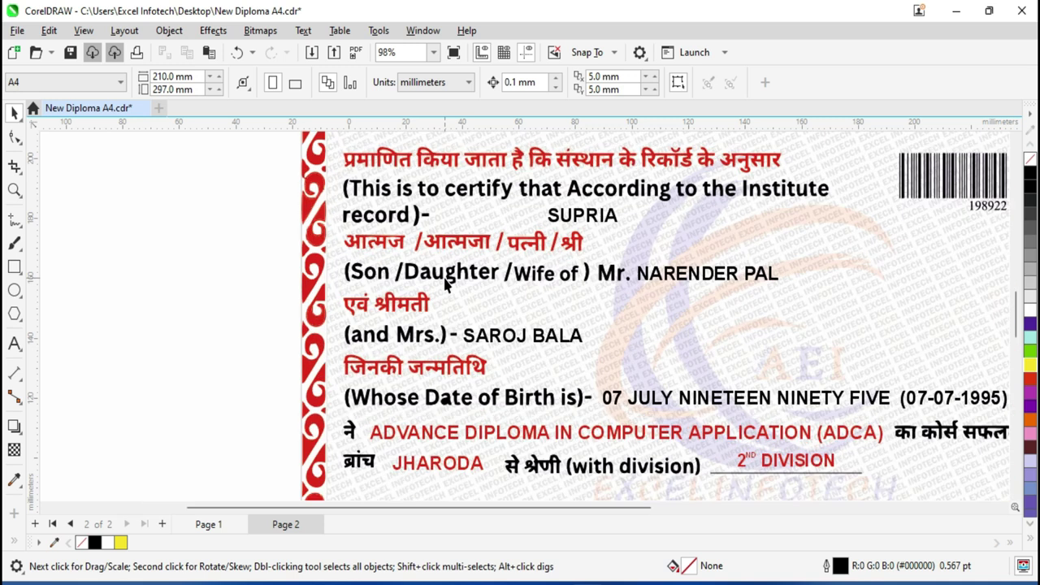
click(83, 30)
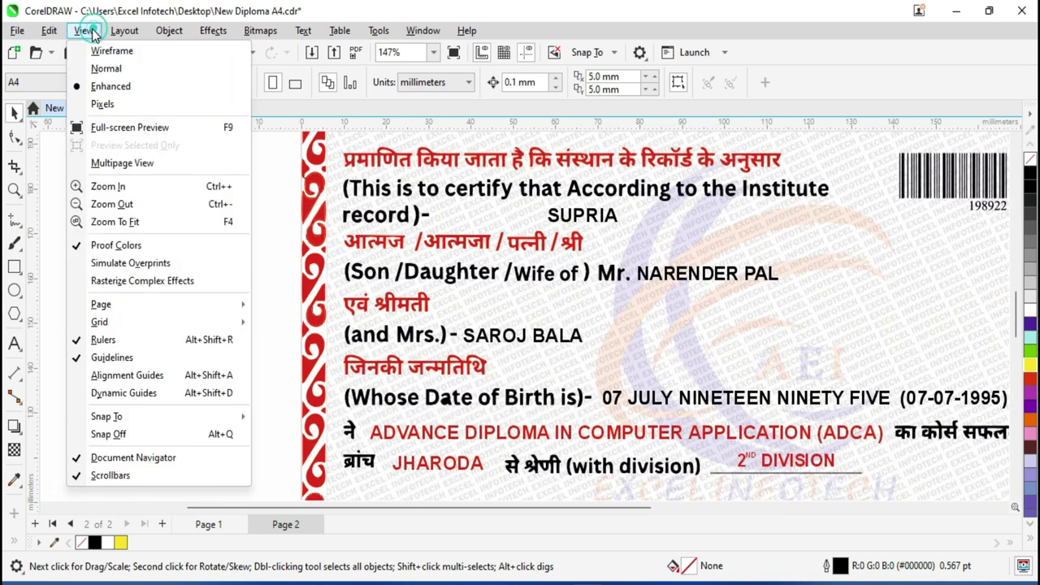
click(135, 248)
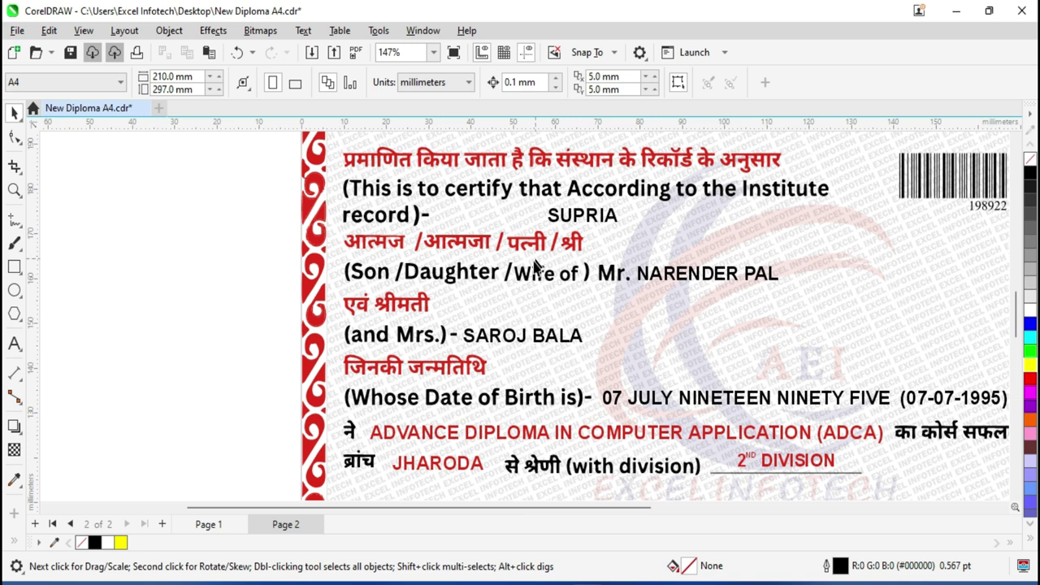
scroll(529, 319, down, 2)
scroll(528, 318, down, 1)
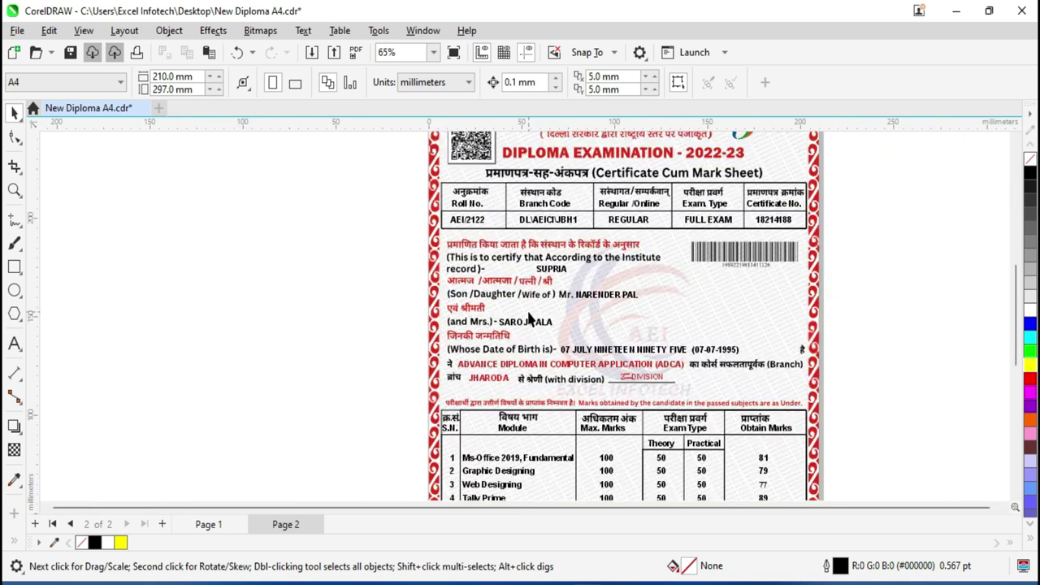
scroll(529, 319, down, 1)
scroll(528, 318, down, 1)
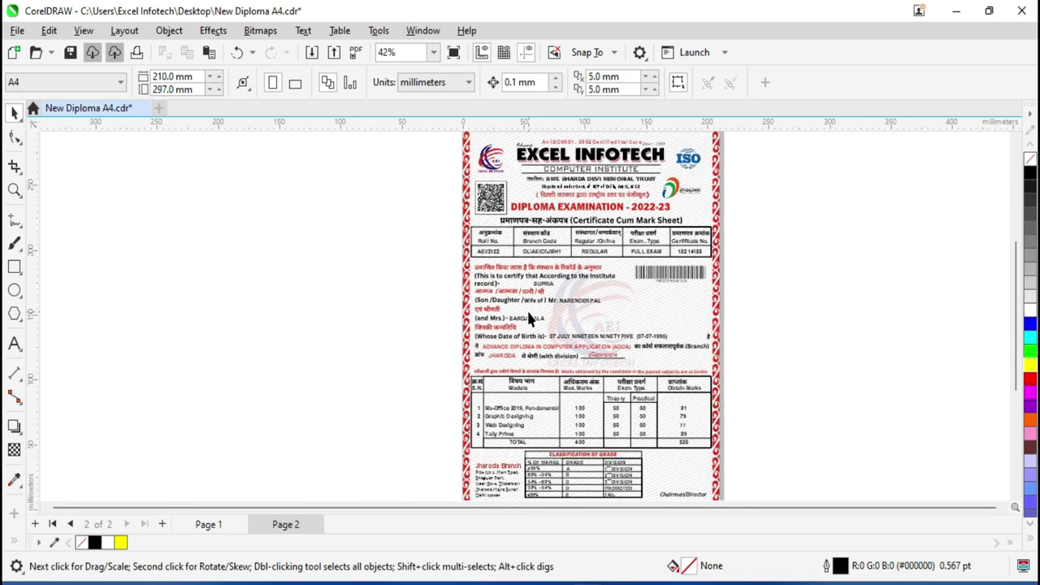
key(shift+F4)
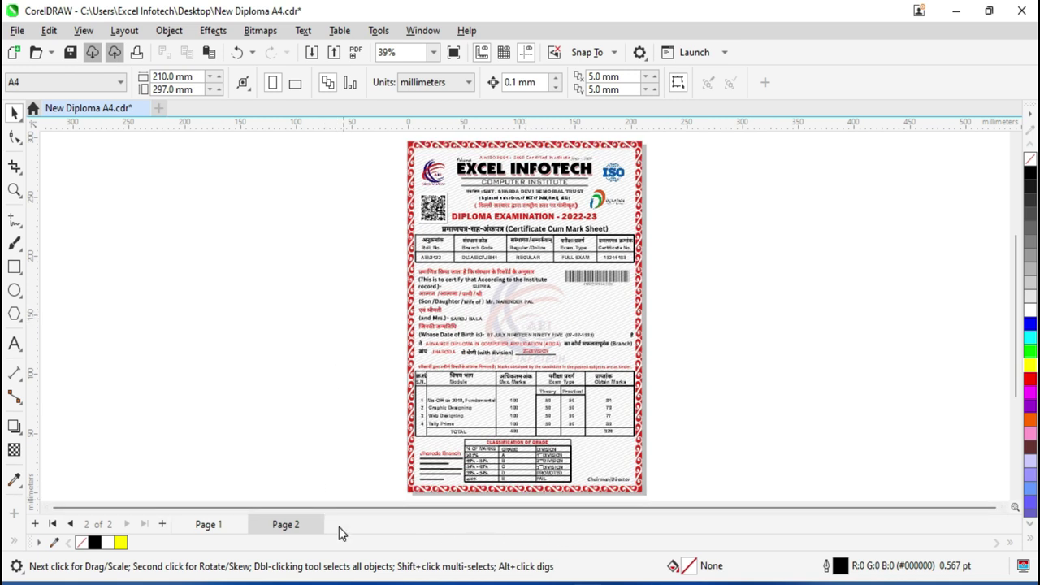
Switch Proof Colors on again to compare the red text, then back off
click(83, 30)
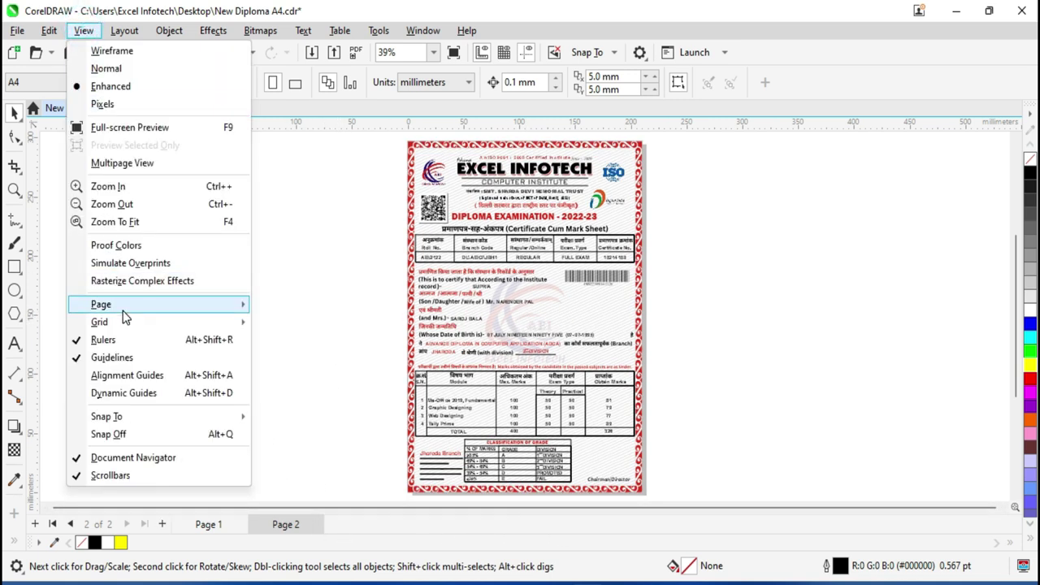
click(134, 246)
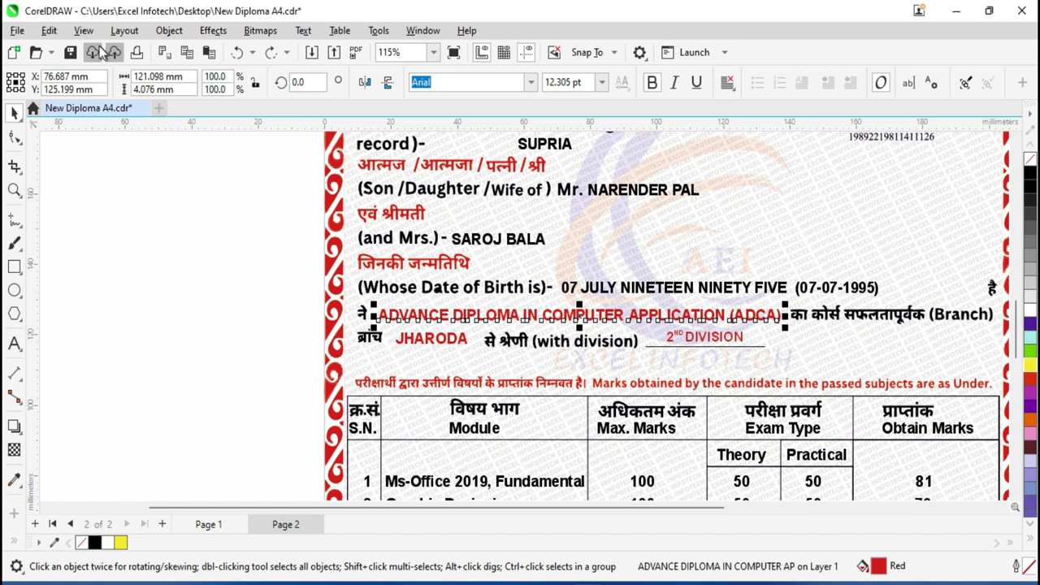
click(84, 37)
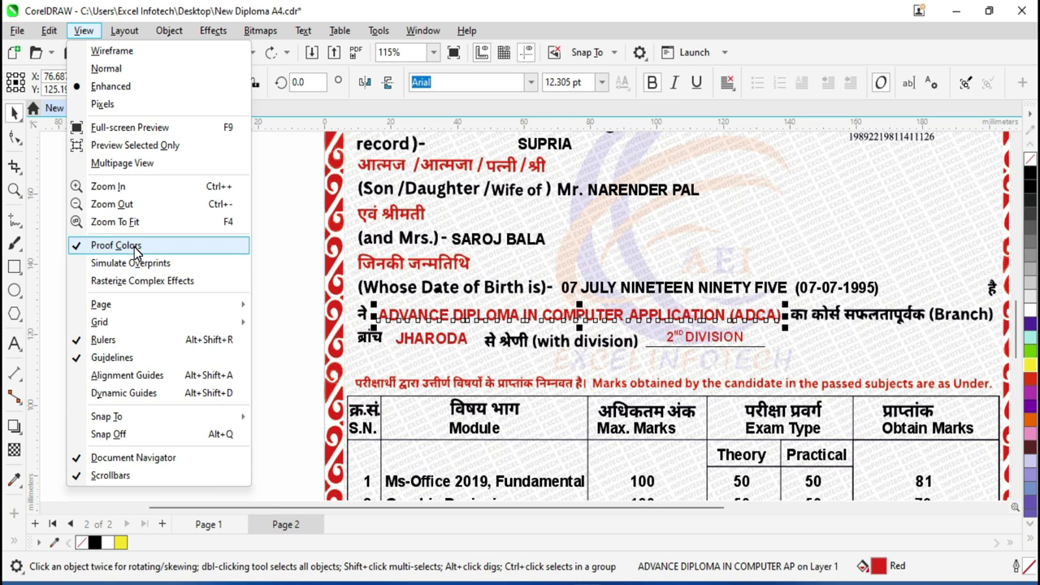
click(135, 247)
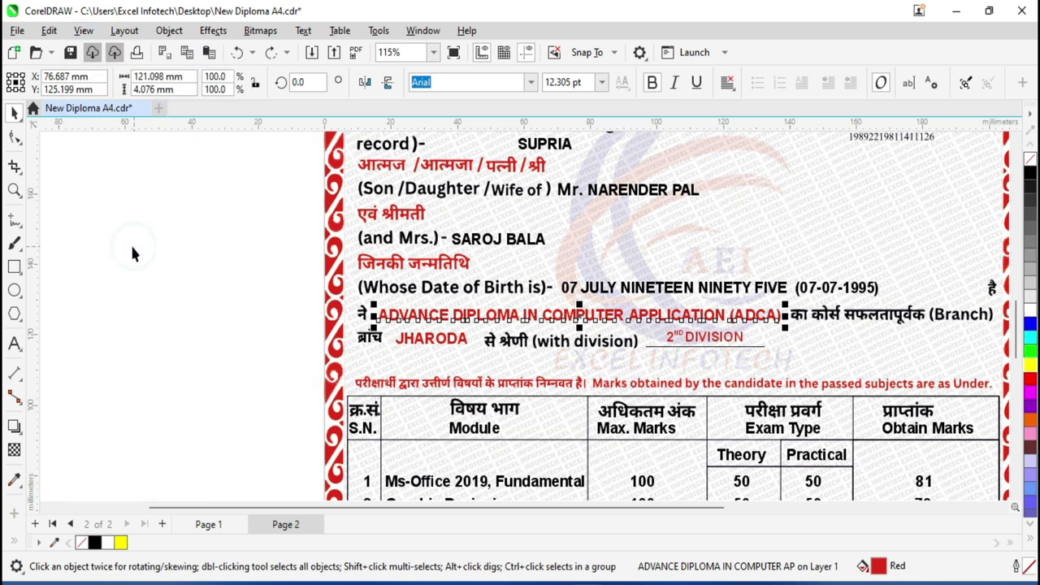
click(89, 30)
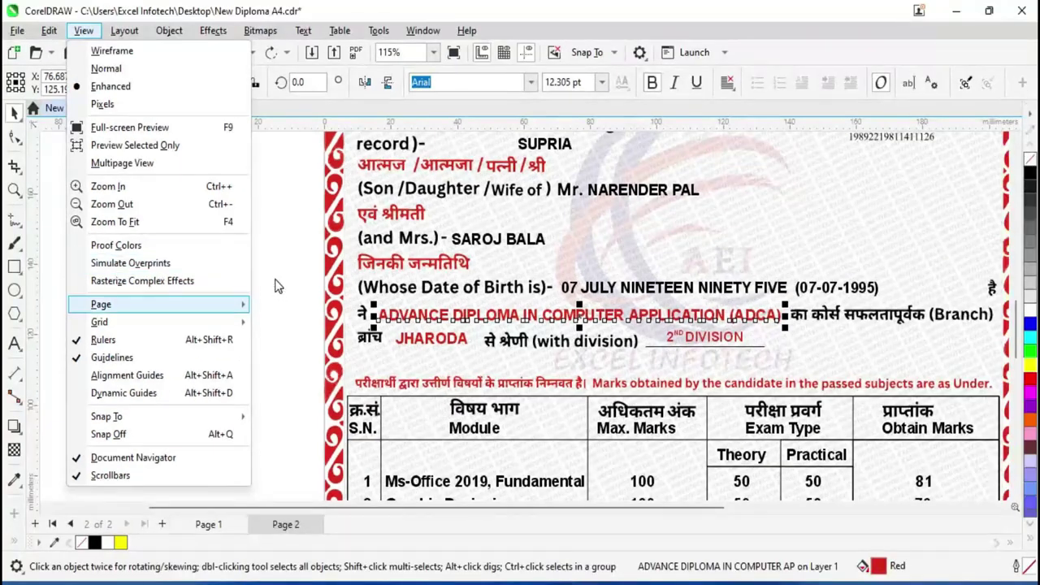
click(272, 275)
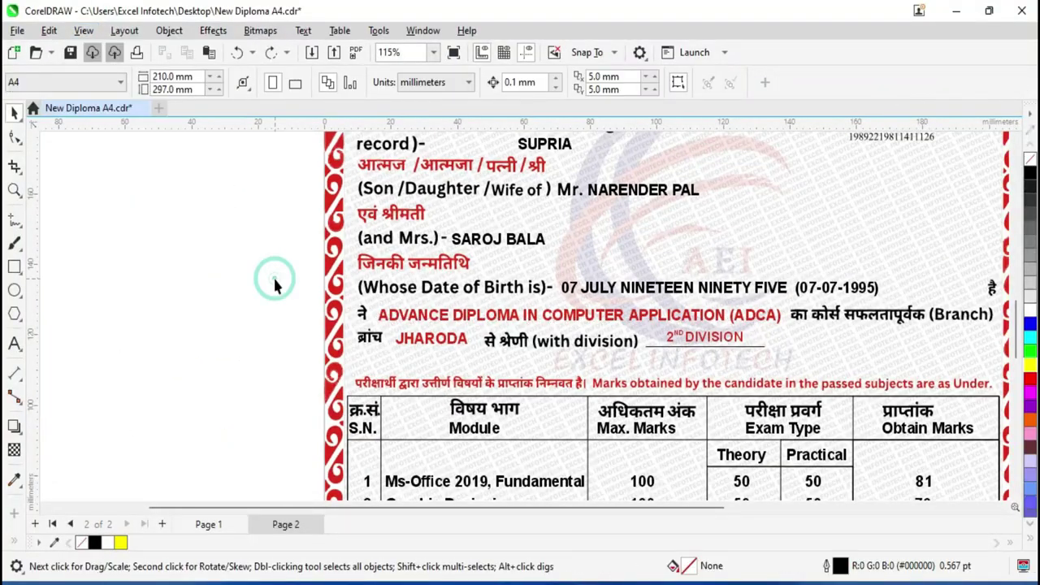
Add Page 3 and draw three diagonally overlapping rectangles on it
click(162, 524)
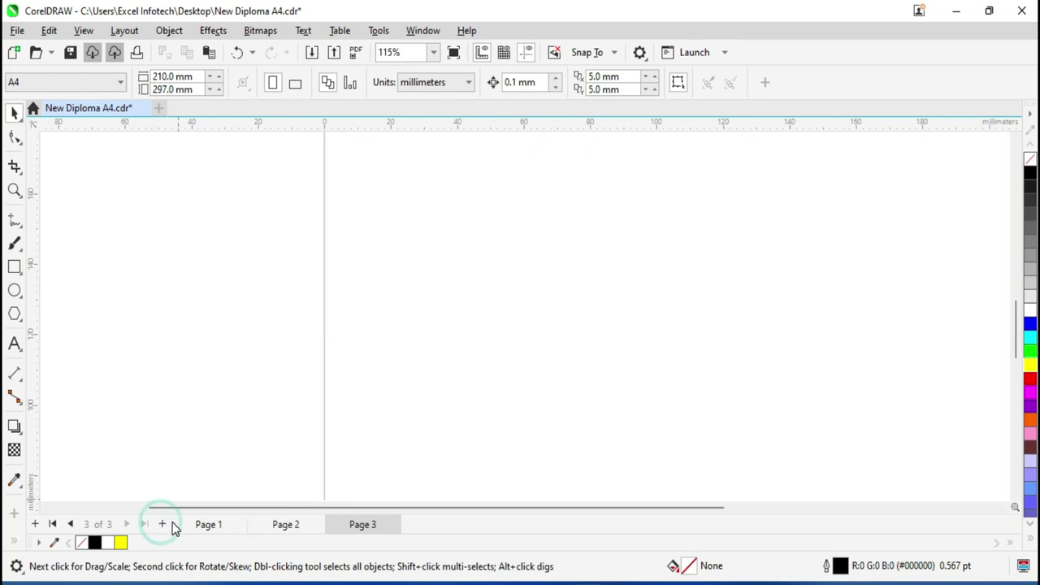
click(14, 267)
drag(380, 216, 506, 336)
drag(460, 286, 602, 403)
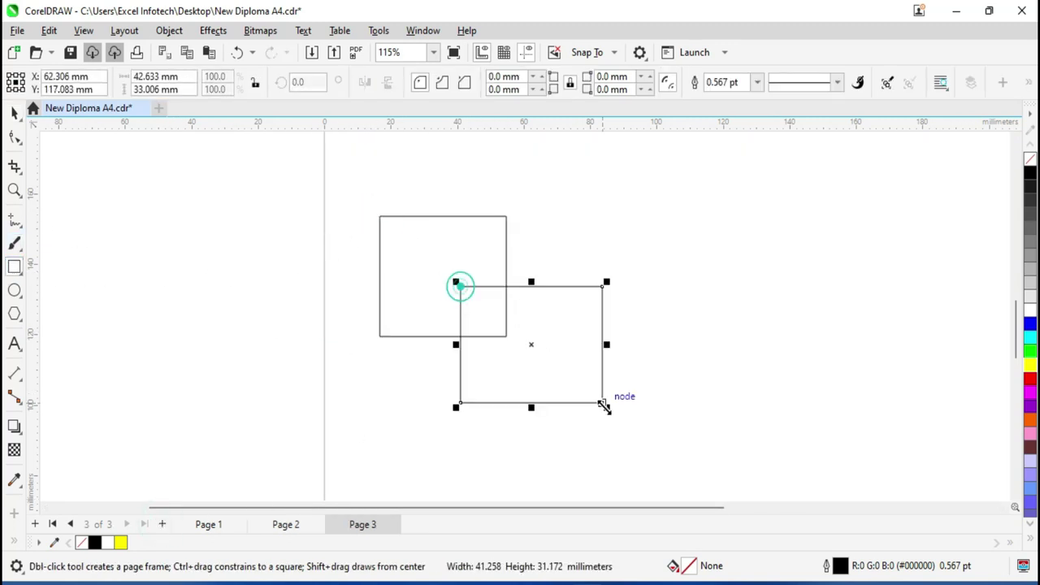
drag(537, 351, 672, 457)
Fill the rectangles yellow, green and magenta, moving green and yellow so yellow overlaps the others
click(14, 112)
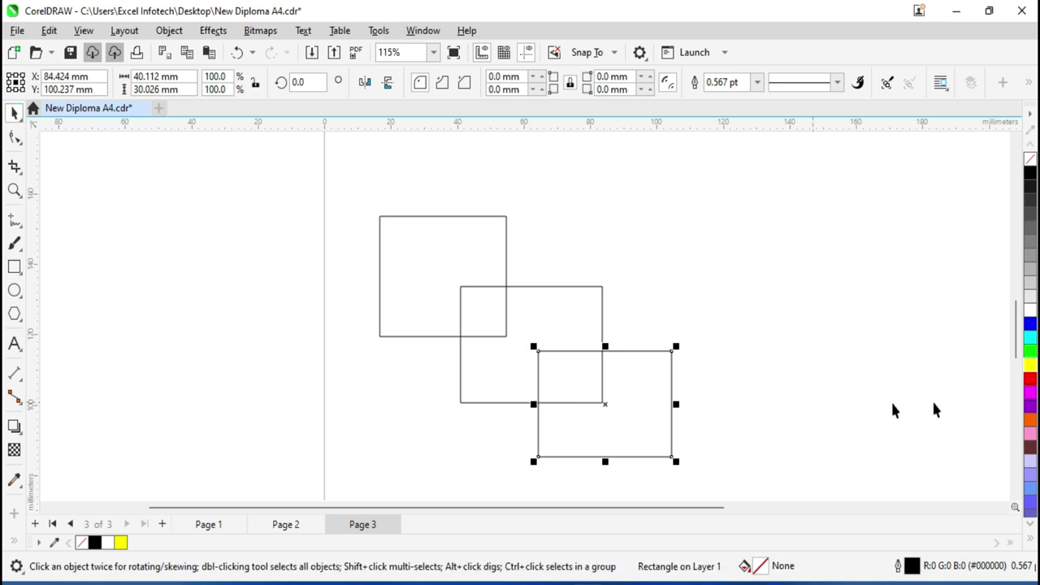
click(1029, 365)
click(571, 302)
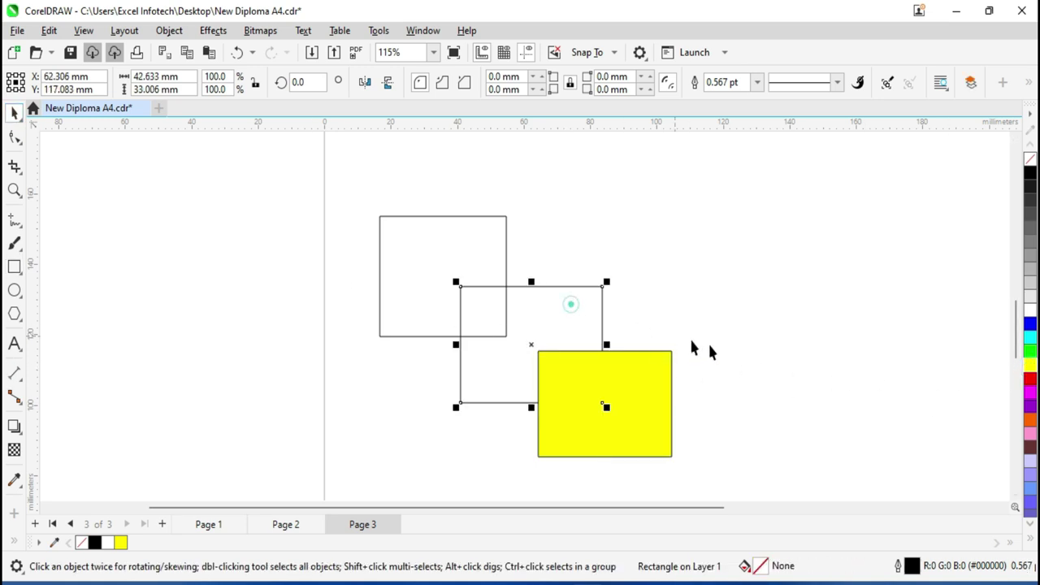
click(1029, 351)
click(445, 268)
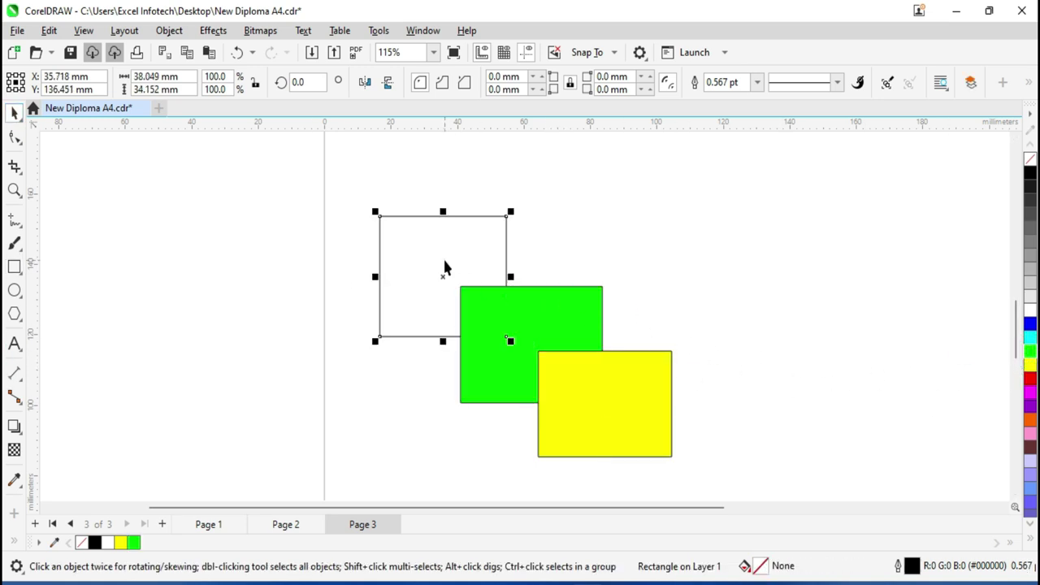
click(1029, 392)
mouse_move(560, 304)
mouse_down()
mouse_move(518, 236)
mouse_move(611, 301)
mouse_up()
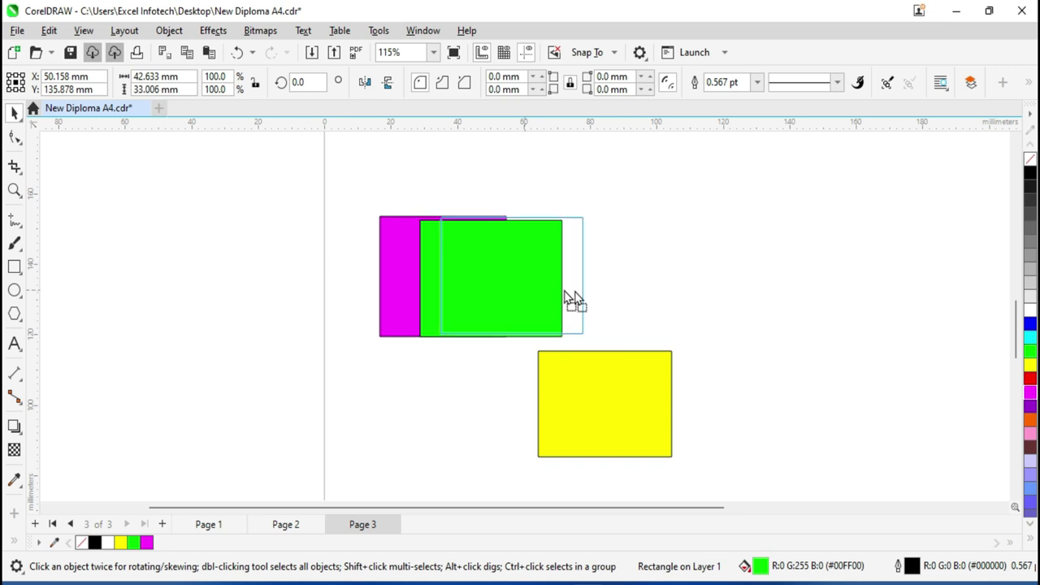
click(604, 415)
drag(448, 365, 490, 355)
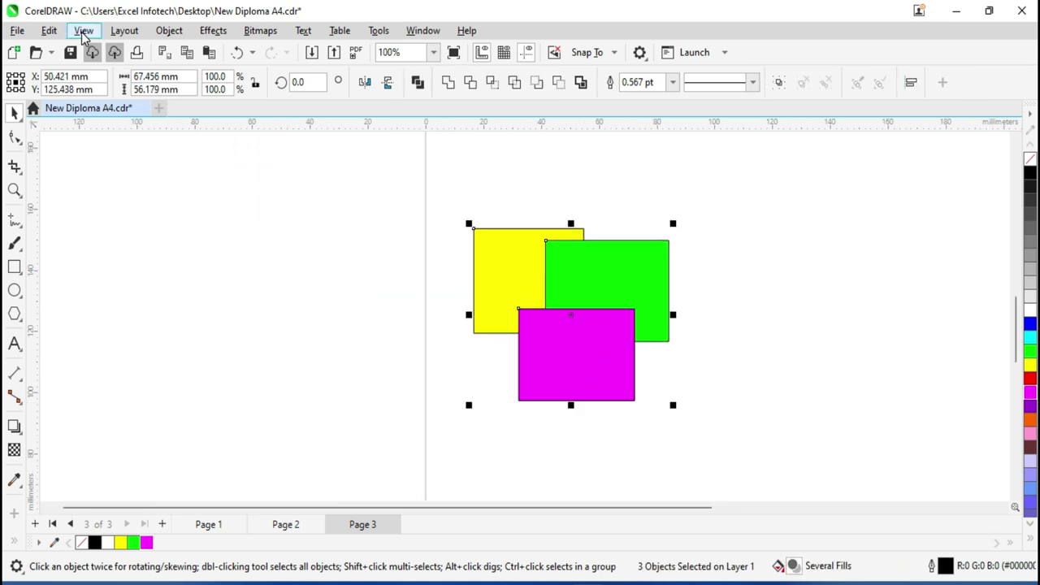
Turn on Simulate Overprints and set the three rectangles to Overprint Fill
click(84, 31)
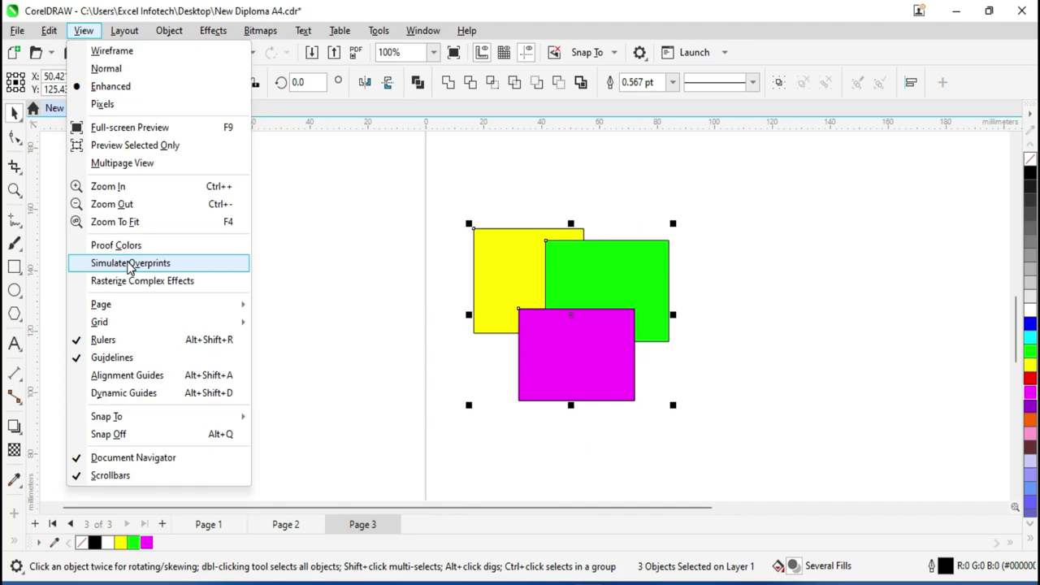
click(130, 264)
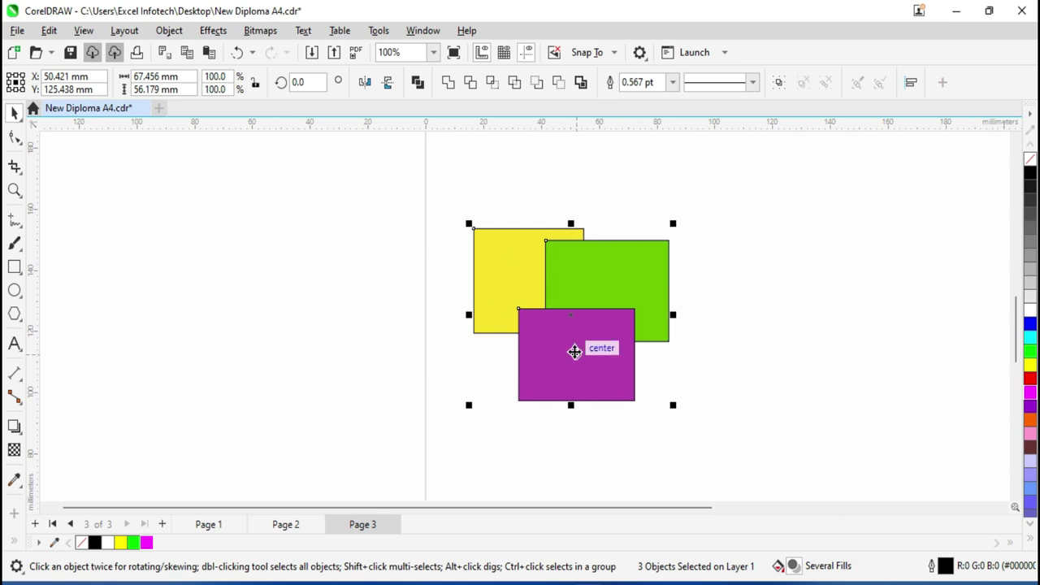
click(168, 30)
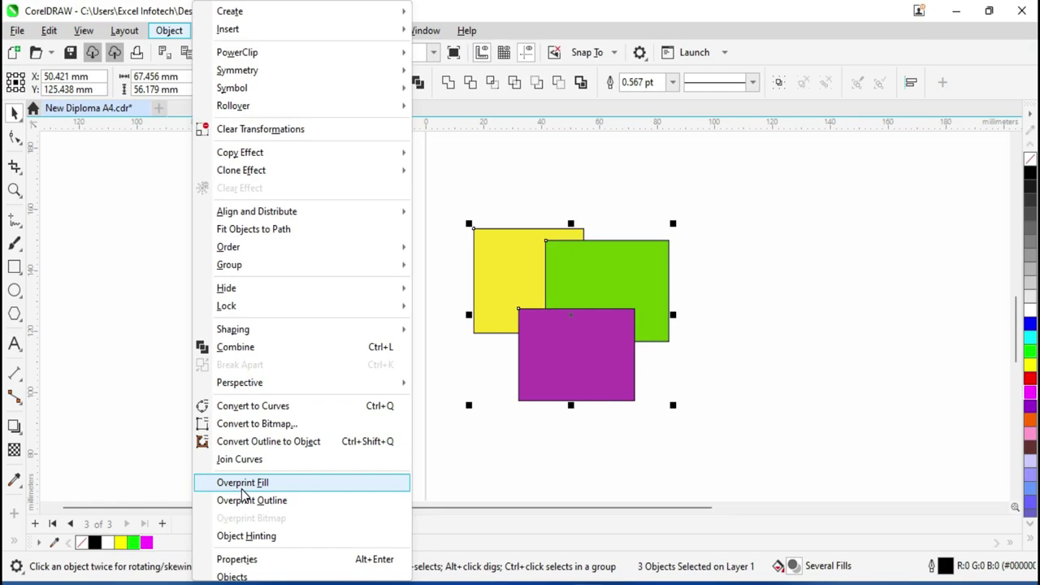
click(242, 490)
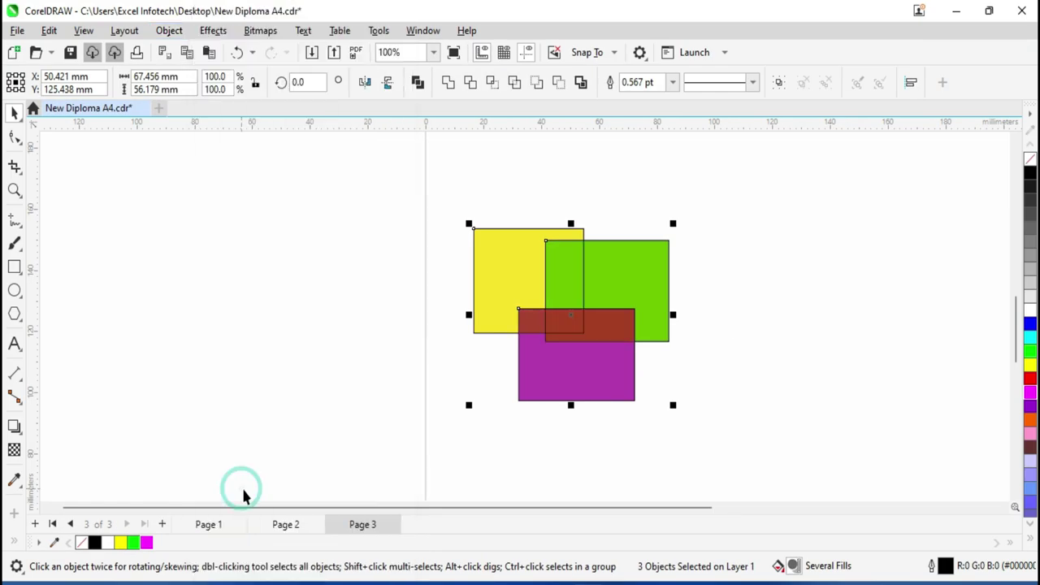
Move the green rectangle down-right and the yellow rectangle to the upper right, then select the magenta one
mouse_move(616, 307)
mouse_down()
mouse_move(666, 322)
mouse_move(684, 388)
mouse_move(652, 390)
mouse_move(681, 372)
mouse_up()
mouse_move(515, 256)
mouse_down()
mouse_move(715, 374)
mouse_move(704, 296)
mouse_up()
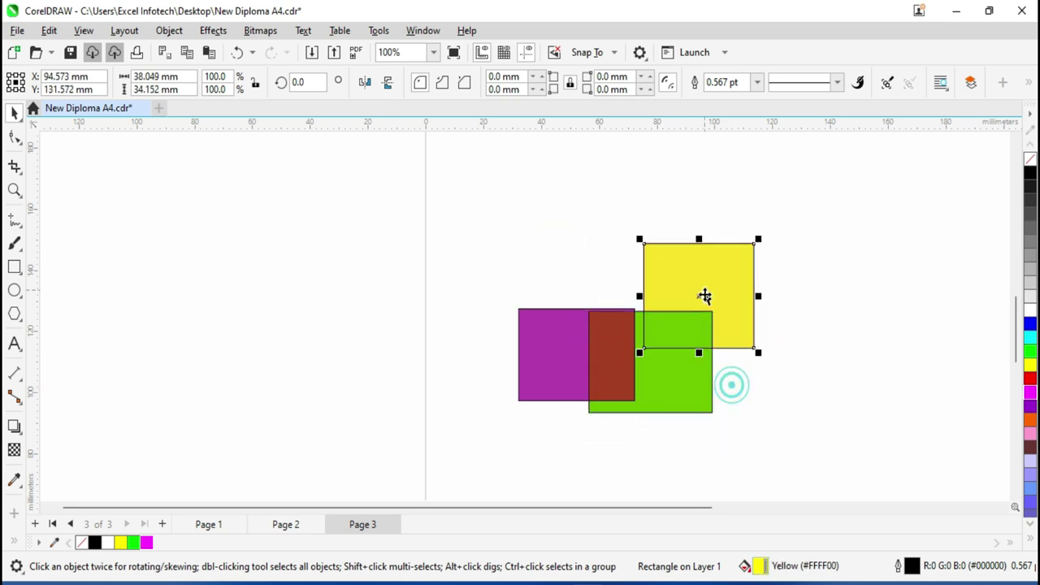
click(554, 355)
Import download (1).jpg onto Page 3
right_click(220, 233)
click(273, 322)
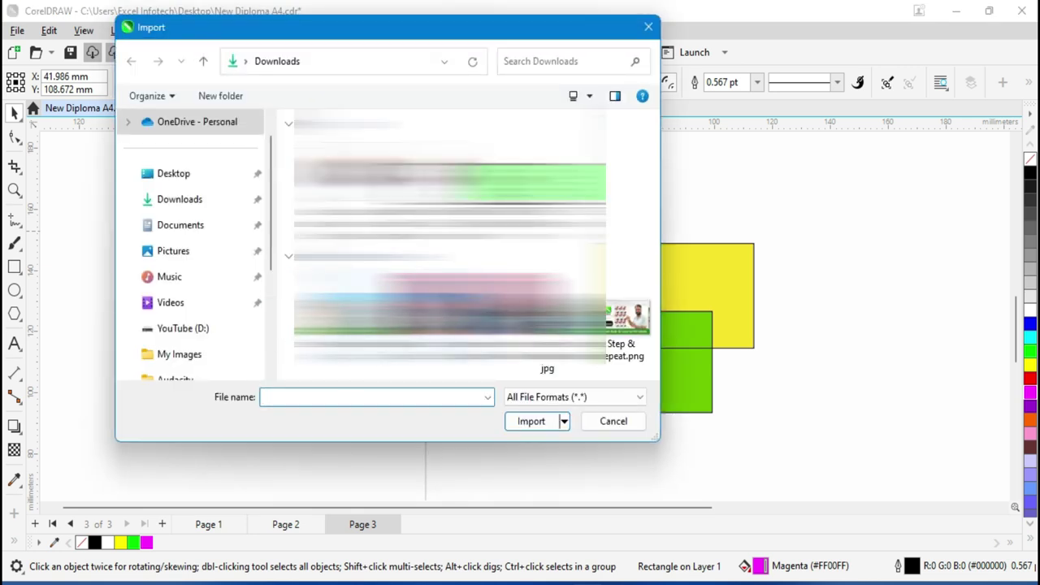
click(535, 368)
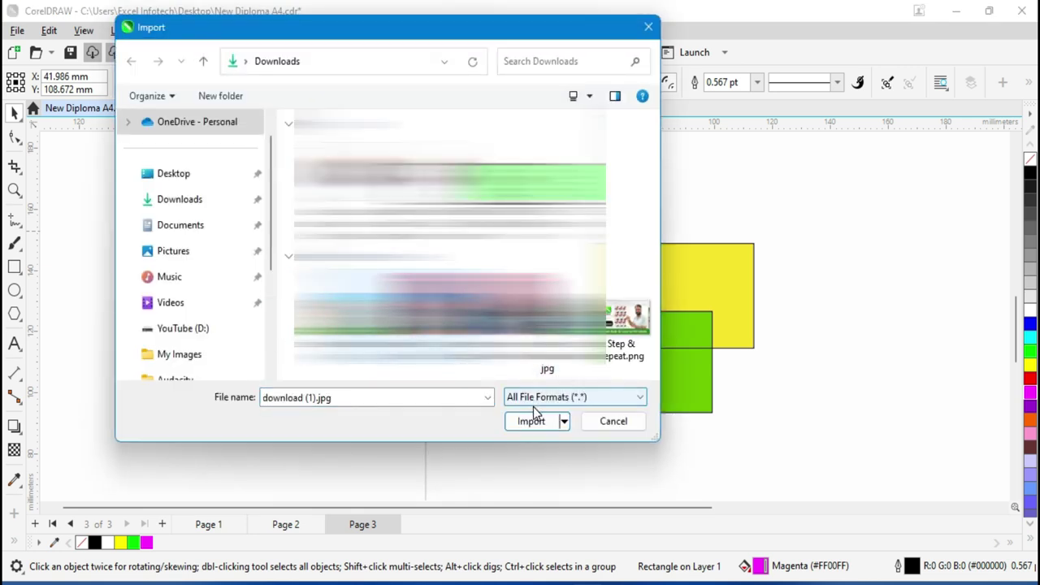
click(532, 421)
Drag the yellow rectangle over the image and bring it in front of the image
click(639, 385)
drag(711, 291, 536, 280)
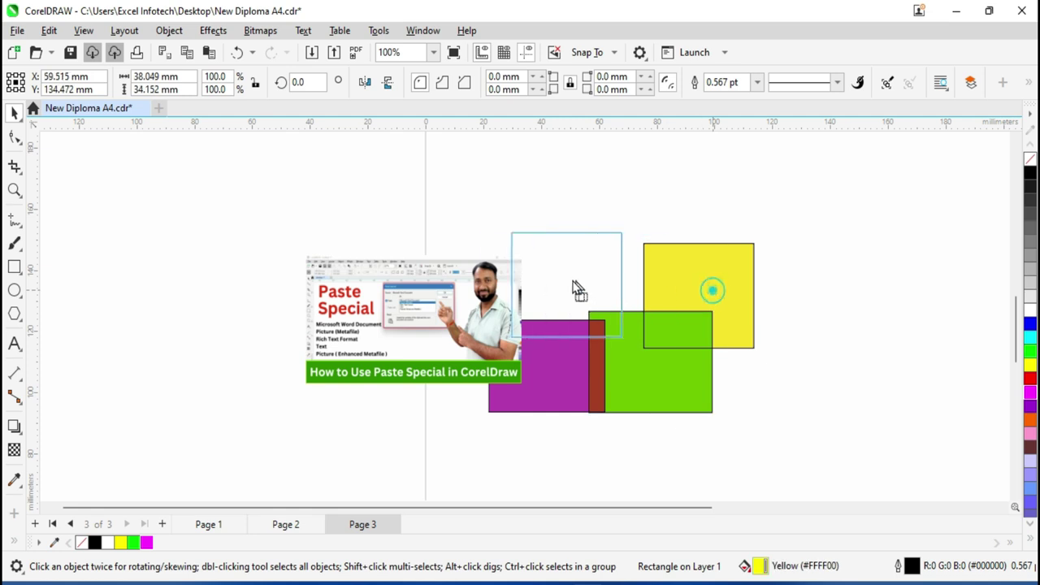
right_click(536, 279)
mouse_move(573, 235)
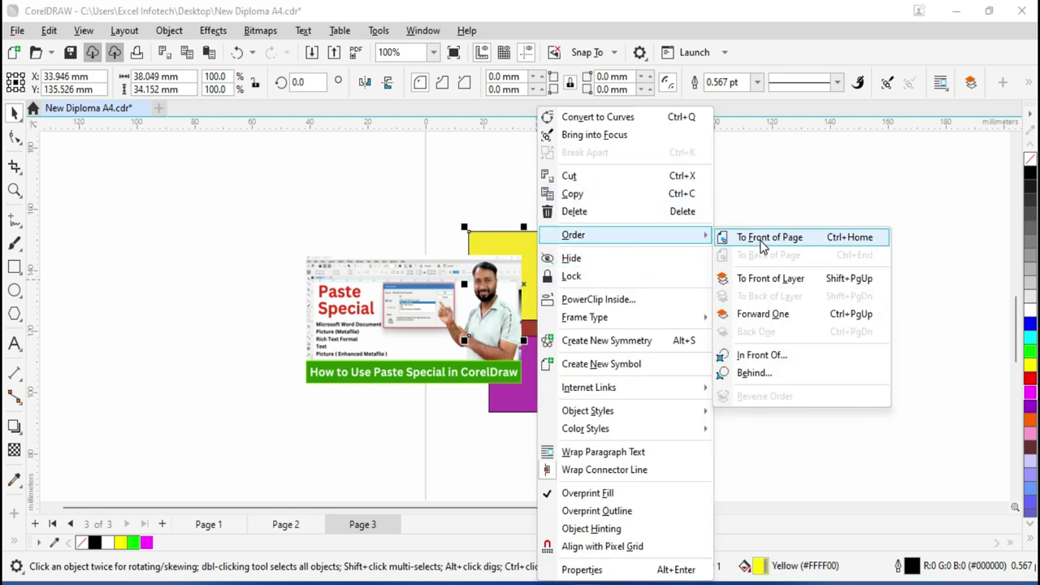
click(764, 239)
scroll(489, 321, up, 2)
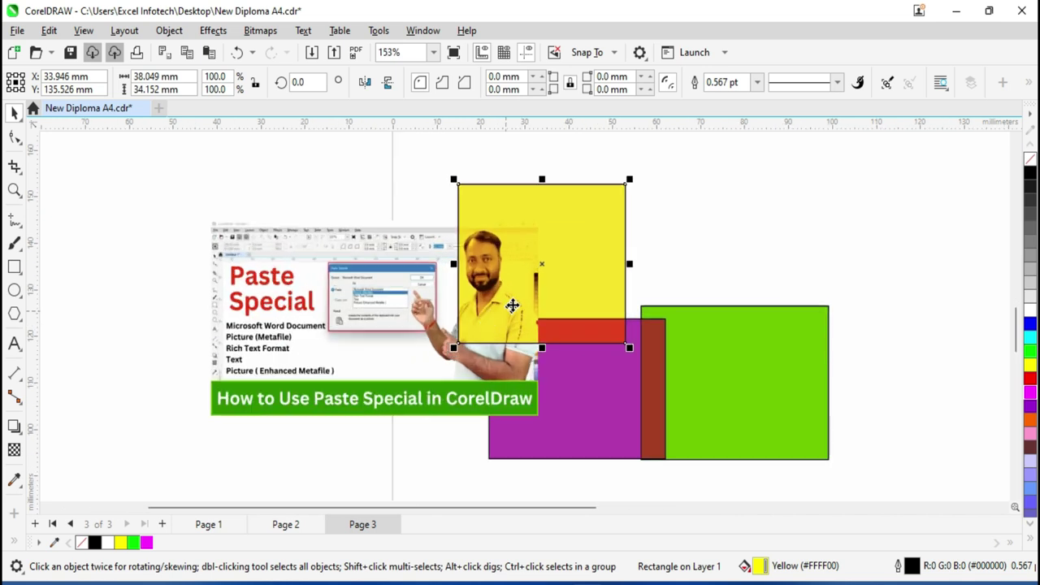
Place the magenta and green rectangles over the image, bringing green to the front, and adjust all three positions
drag(585, 423, 545, 407)
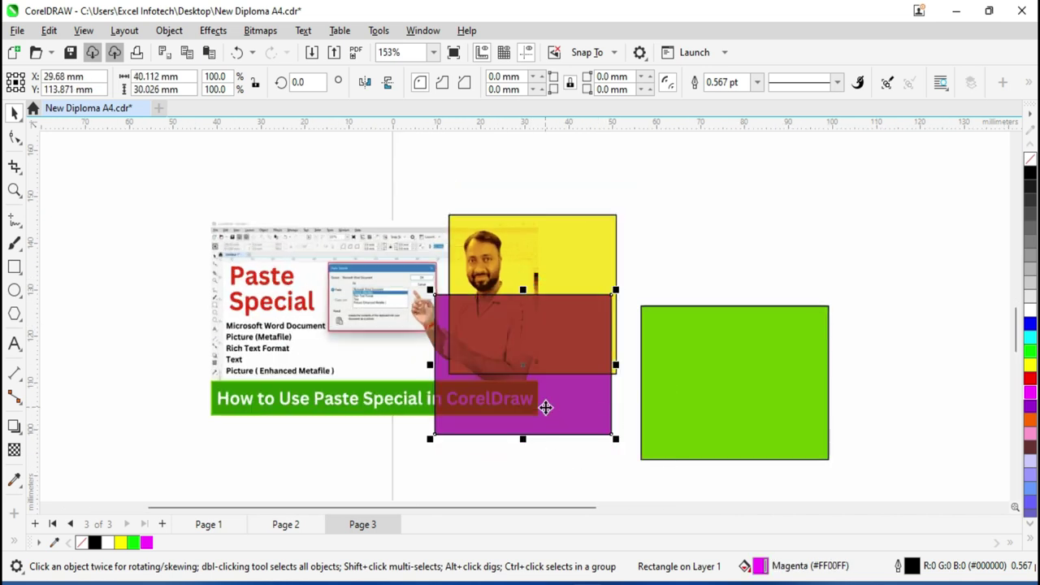
mouse_move(801, 398)
mouse_down()
mouse_move(498, 372)
mouse_move(328, 370)
mouse_up()
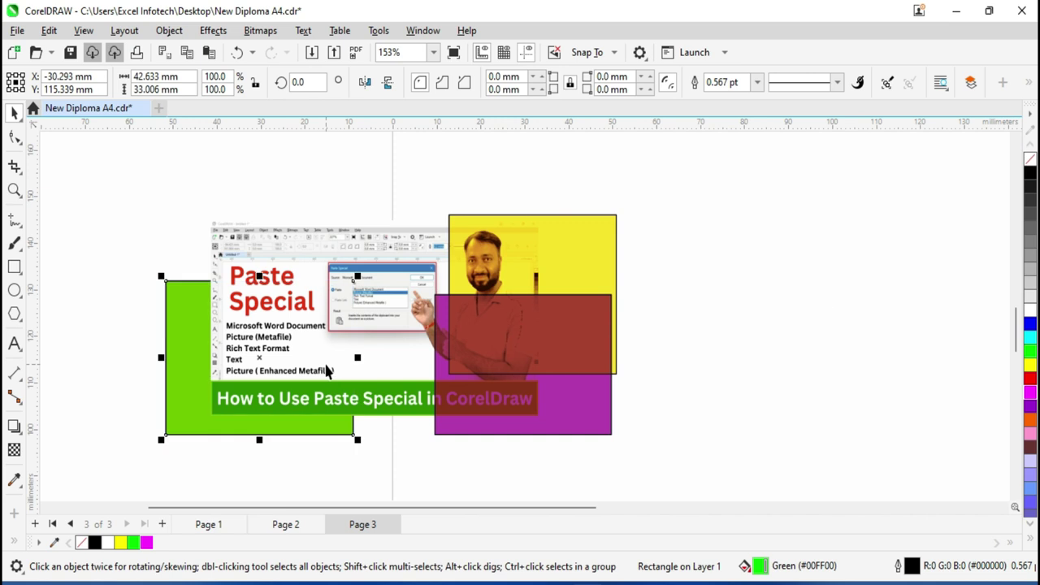
key(shift+Page_Up)
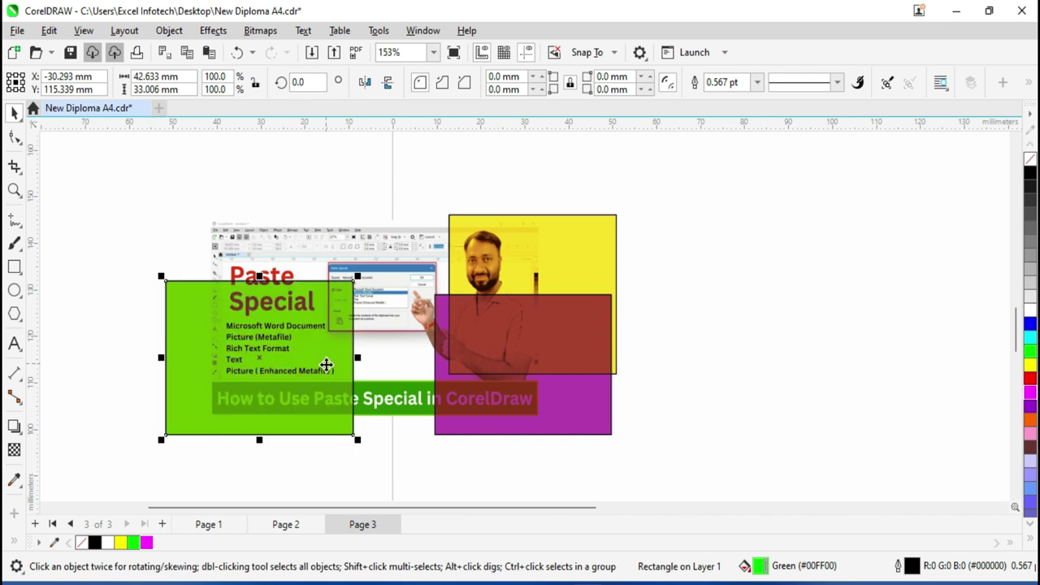
drag(302, 348, 301, 326)
mouse_move(527, 380)
mouse_down()
mouse_move(441, 415)
mouse_move(421, 397)
mouse_up()
drag(522, 303, 463, 303)
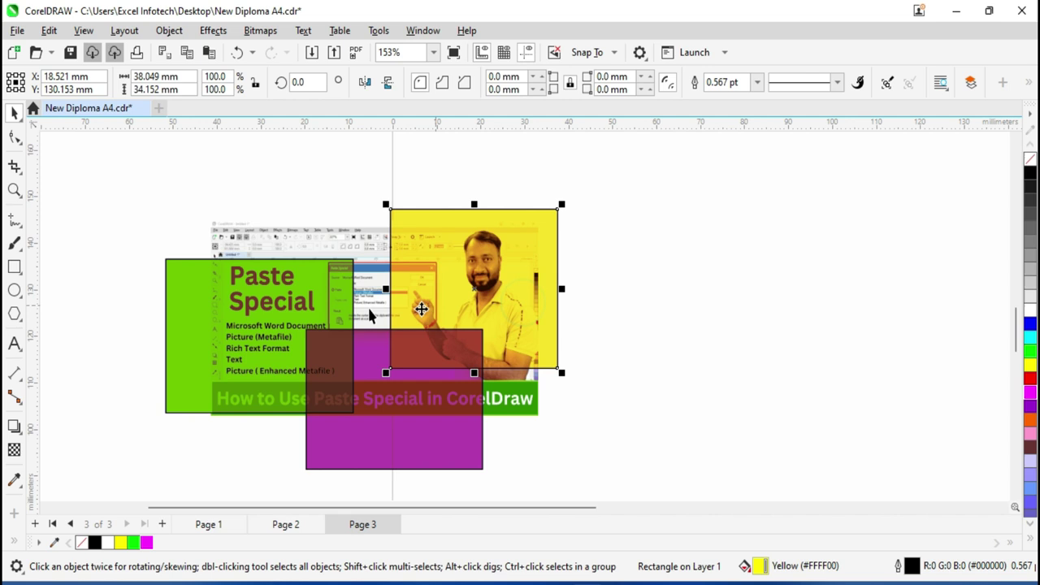
View the Page 2 Excel Infotech mark sheet and bring up the View menu's display options
click(83, 30)
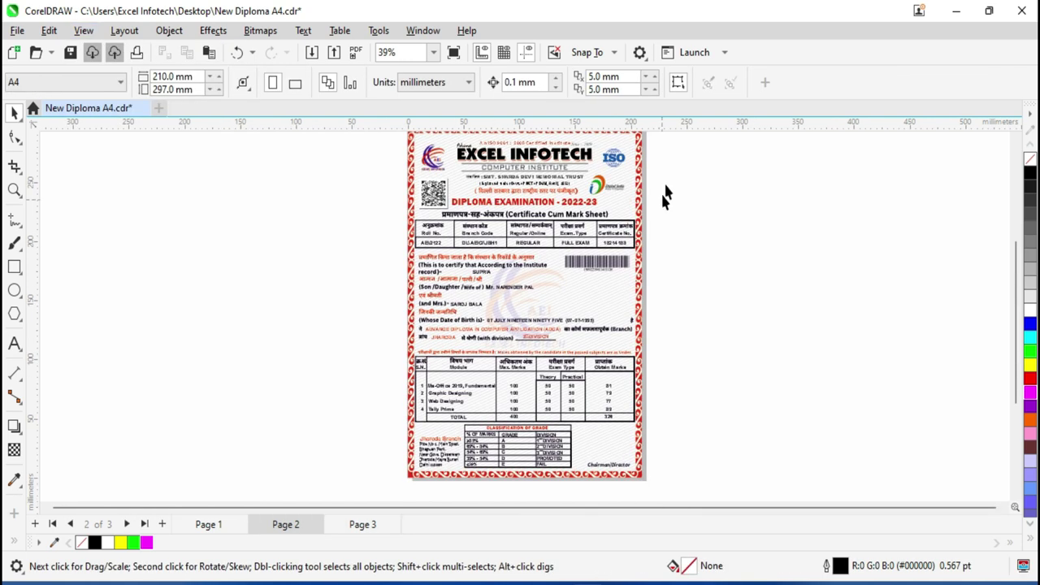
scroll(528, 312, up, 5)
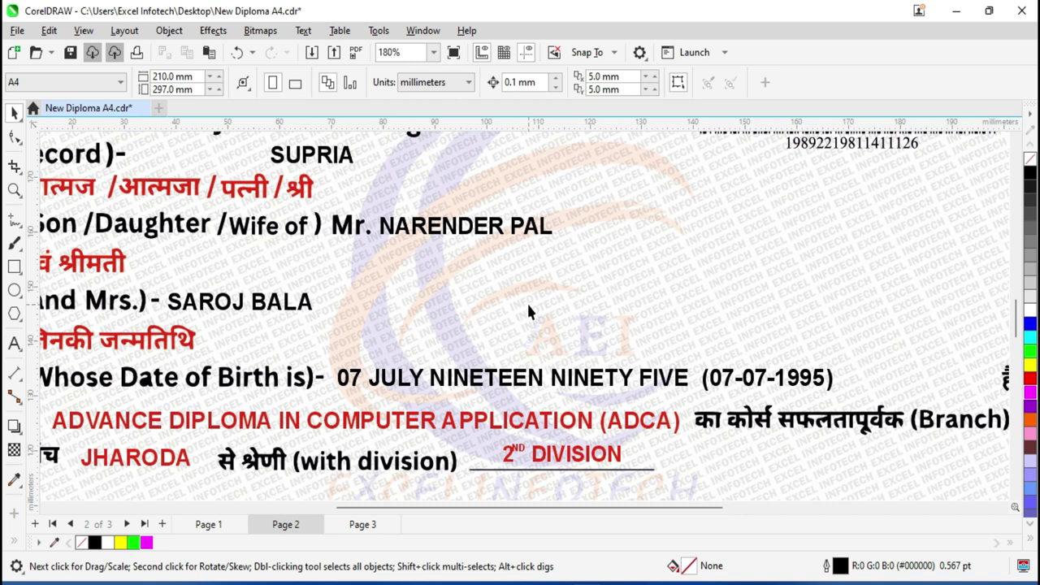
scroll(527, 311, down, 5)
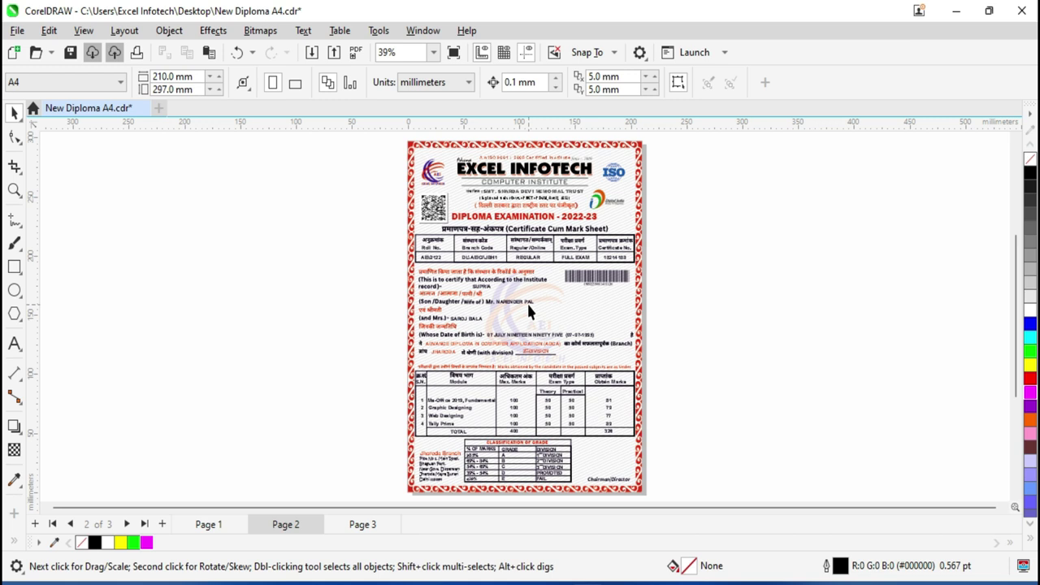
click(83, 32)
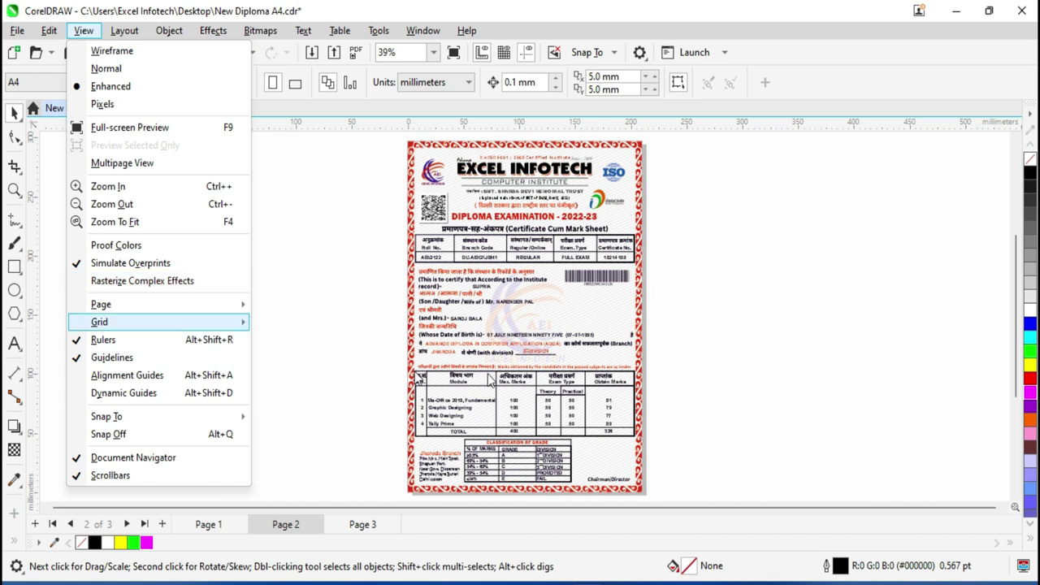
Turn off Simulate Overprints on the mark sheet
click(735, 370)
scroll(576, 304, up, 4)
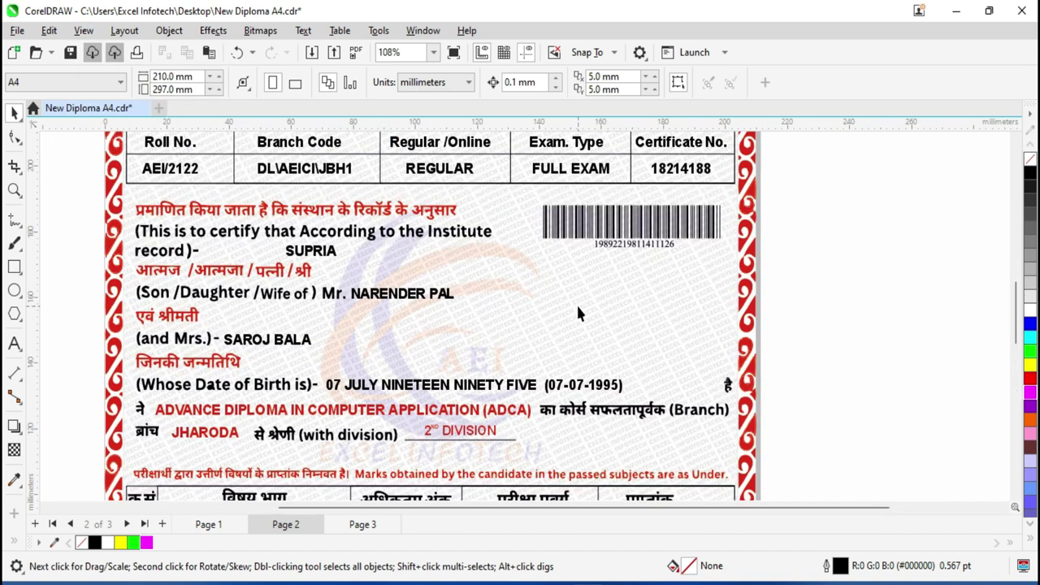
scroll(577, 313, up, 1)
scroll(578, 313, up, 3)
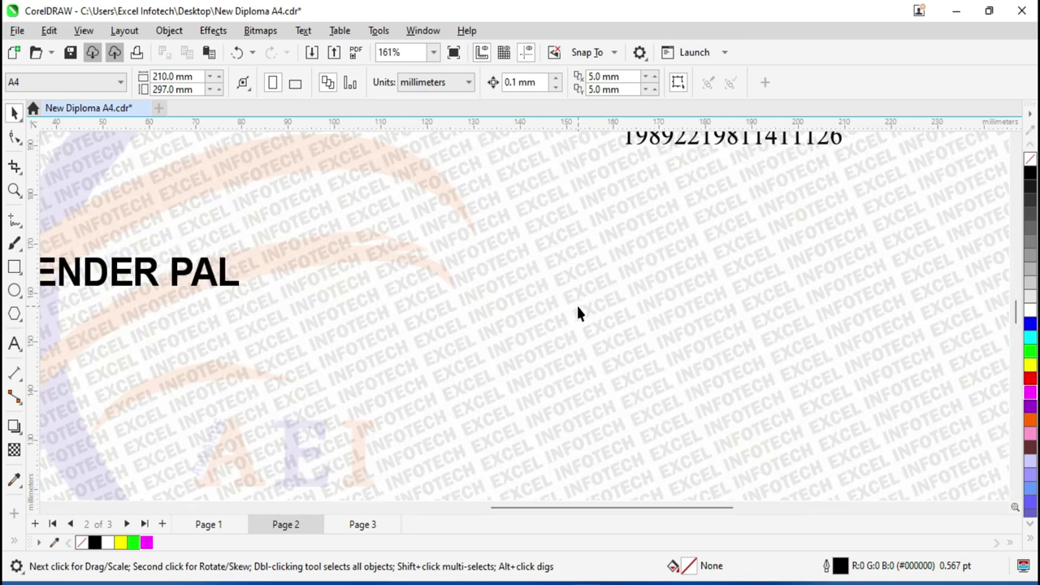
scroll(578, 313, down, 3)
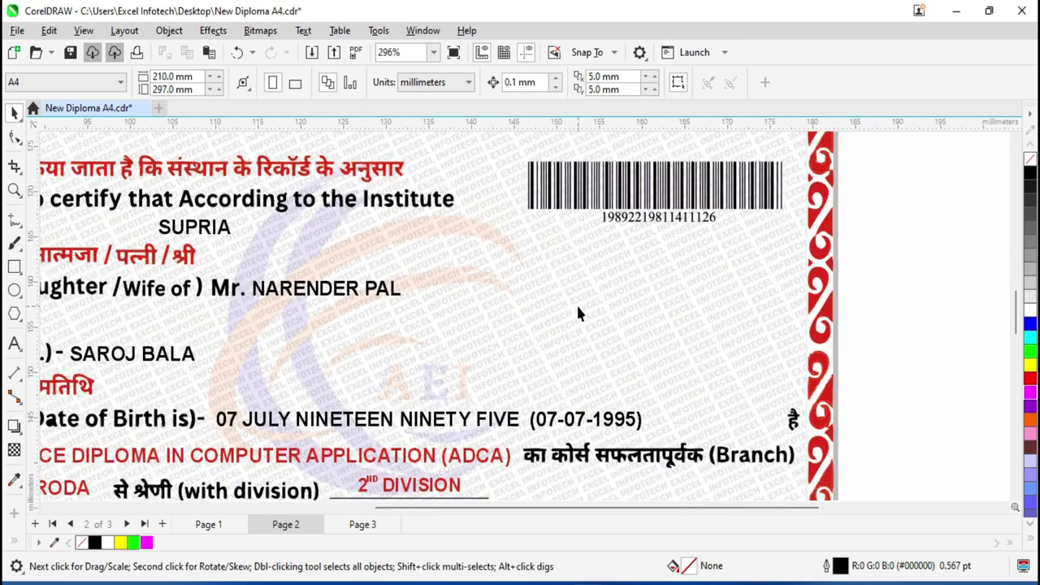
scroll(577, 313, down, 3)
scroll(374, 157, up, 4)
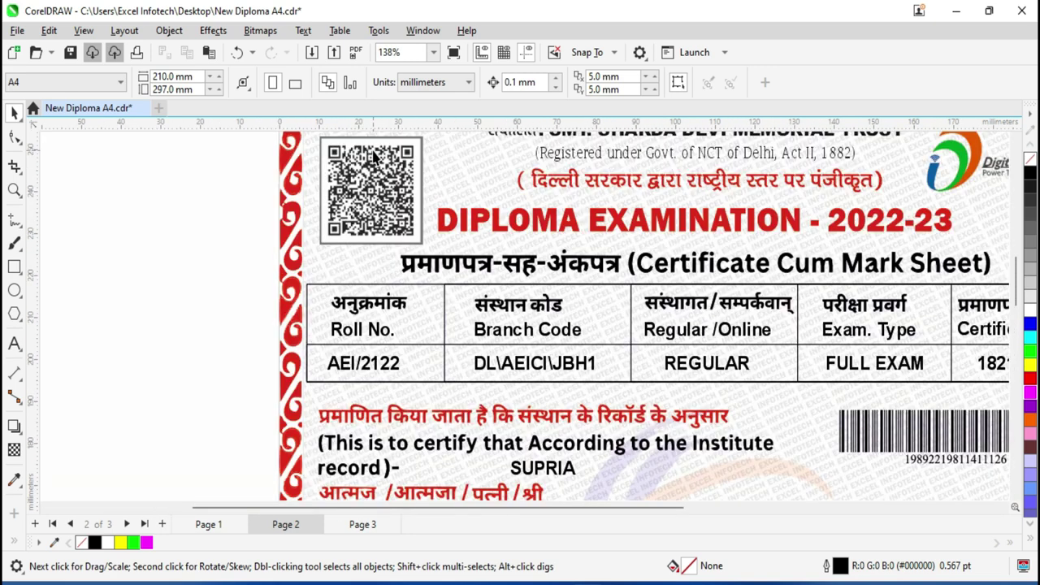
Select the QR code image and turn on View > Rasterize Complex Effects
click(374, 157)
scroll(374, 157, up, 1)
scroll(374, 158, up, 2)
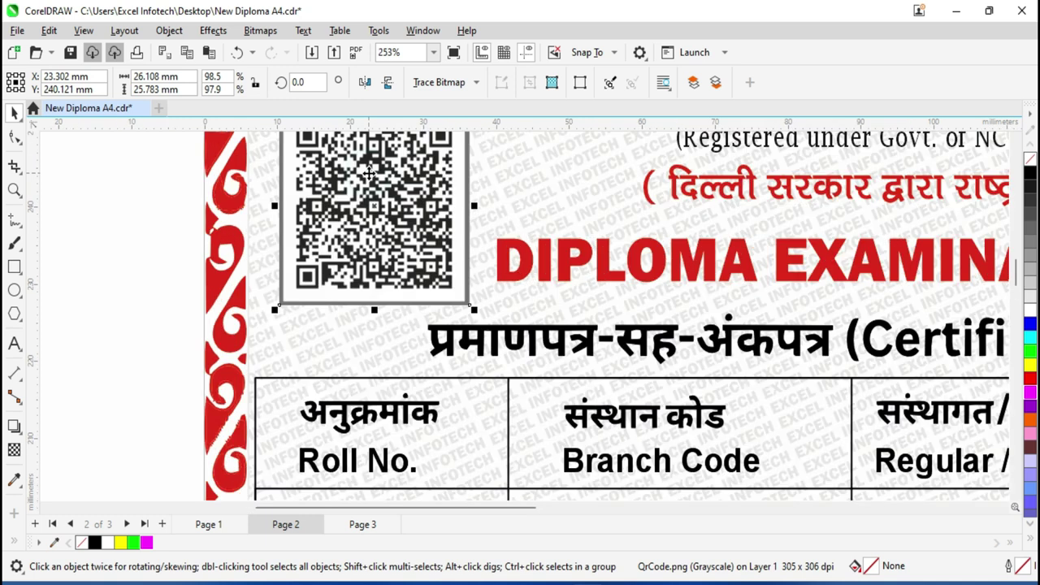
click(83, 30)
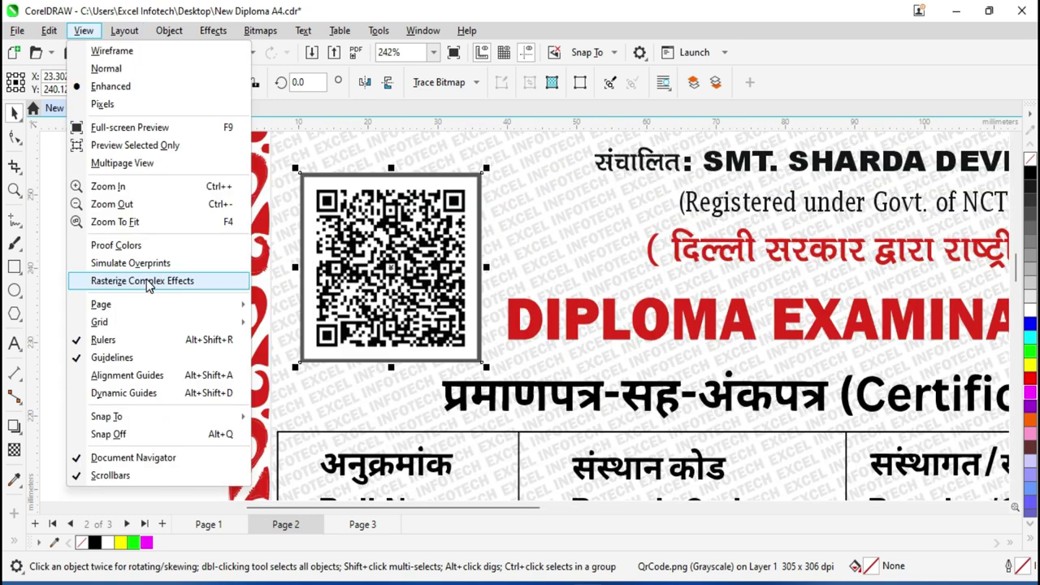
click(146, 280)
Toggle Rasterize Complex Effects again and scroll down the mark sheet
scroll(361, 281, up, 4)
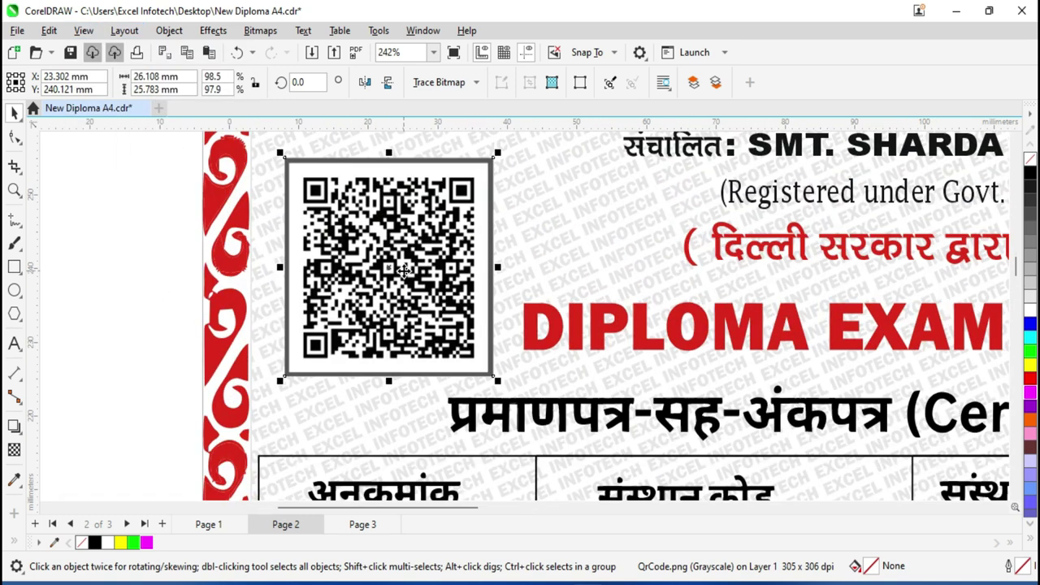
click(89, 32)
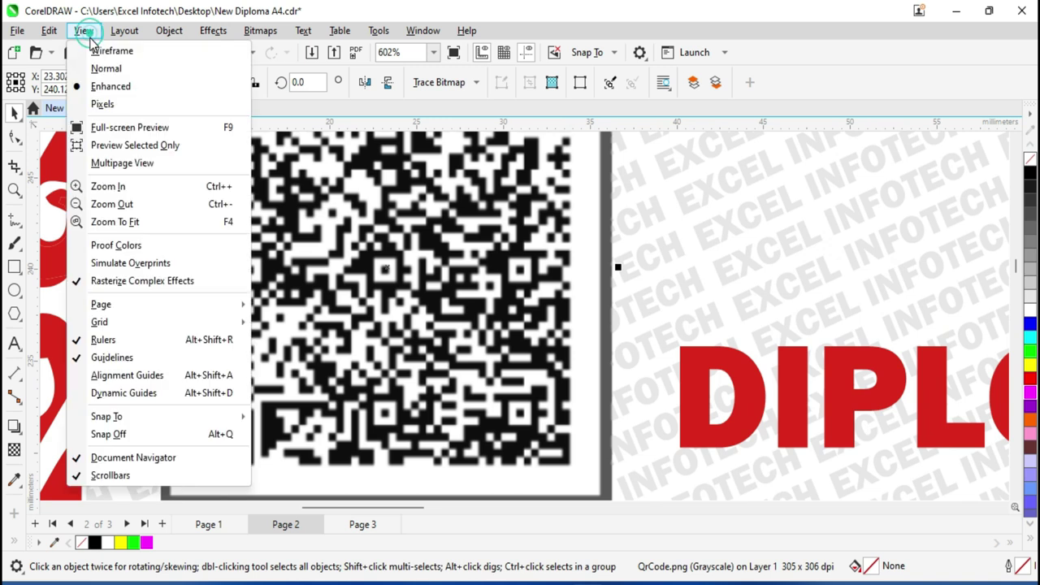
click(105, 284)
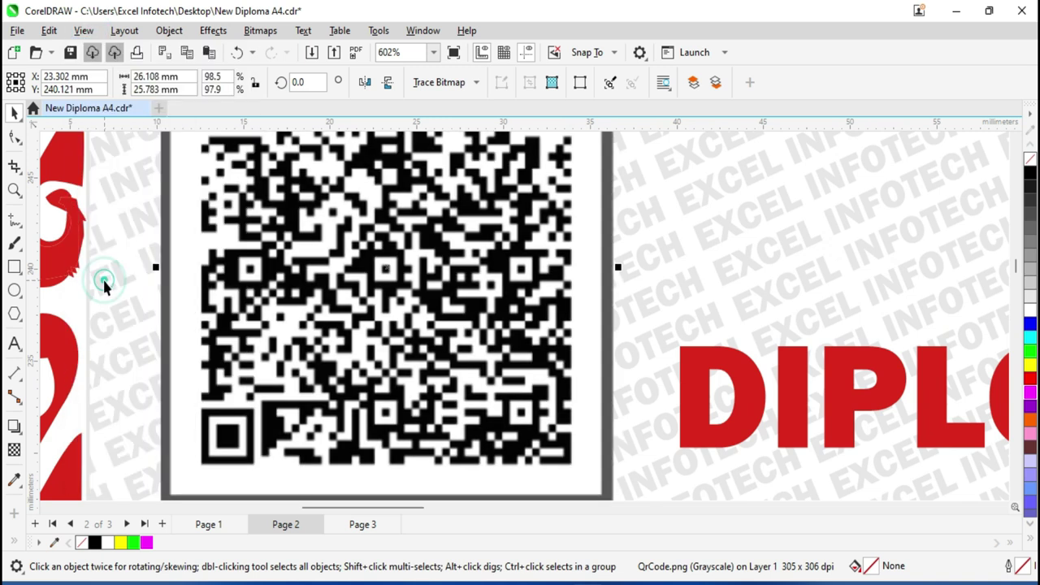
scroll(172, 294, down, 2)
scroll(285, 309, down, 1)
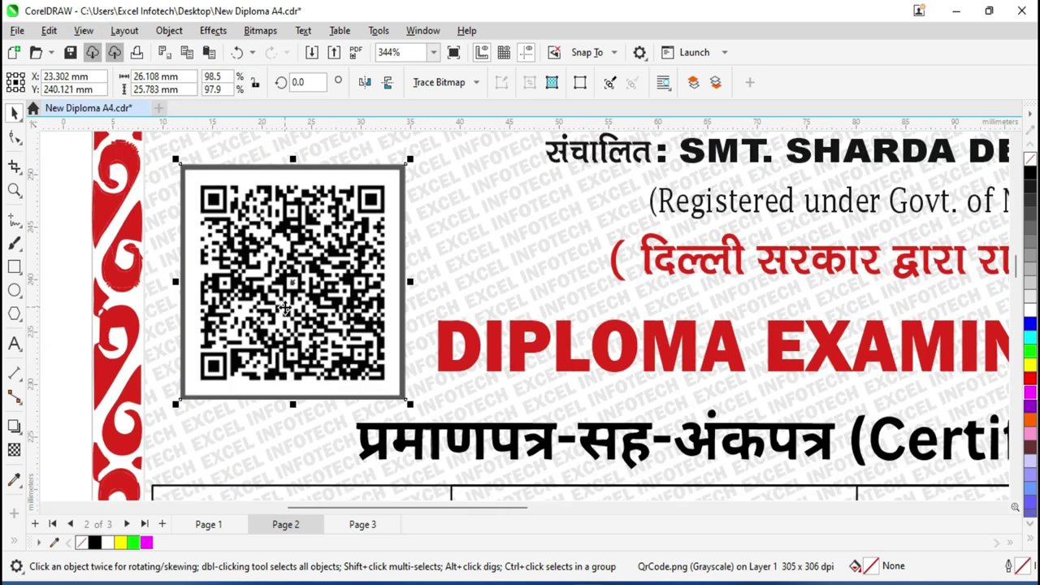
scroll(284, 309, down, 1)
scroll(284, 308, down, 1)
scroll(284, 308, down, 1)
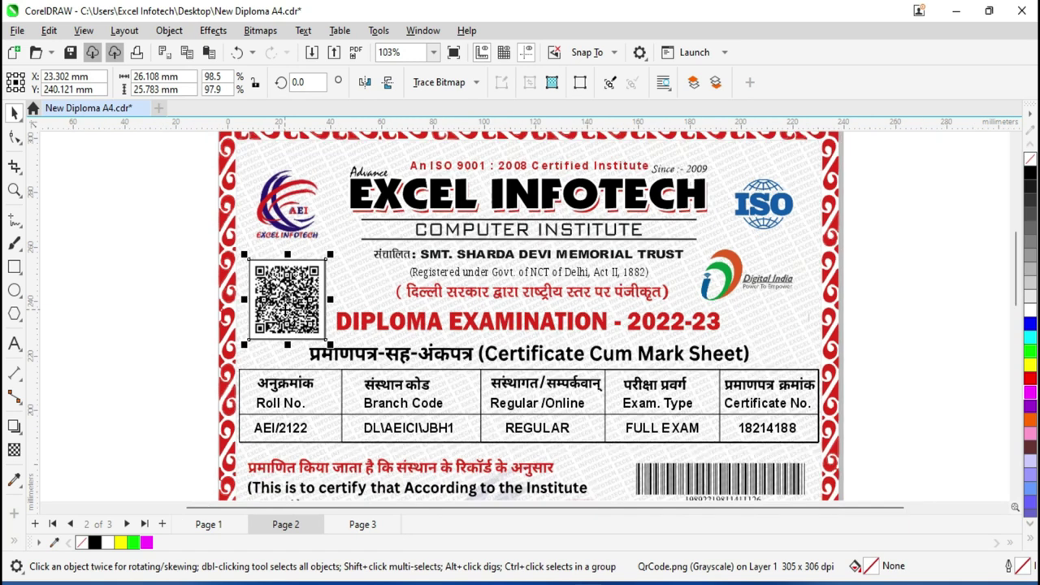
scroll(284, 309, down, 1)
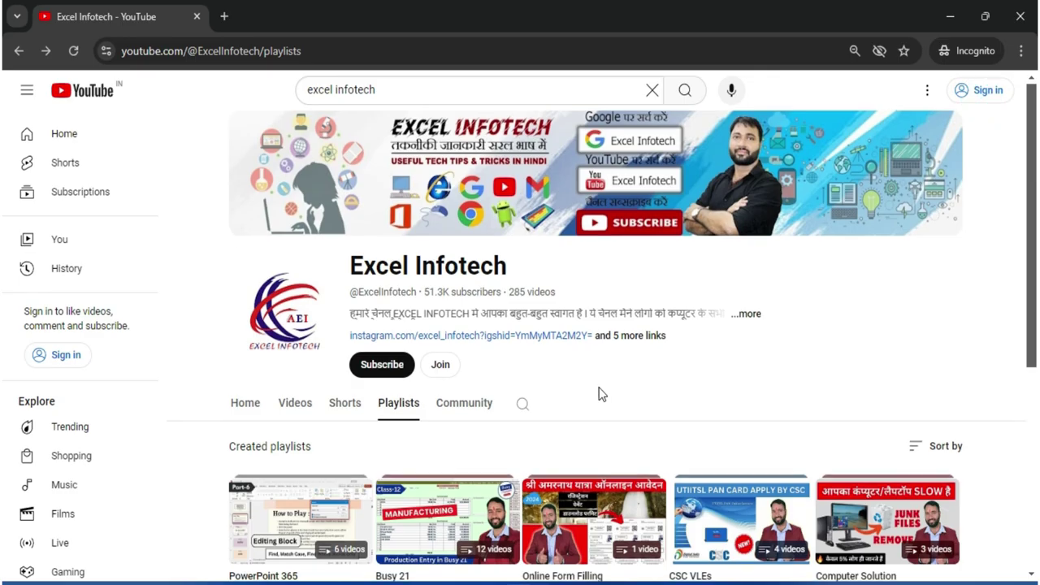
Scroll down the Excel Infotech channel's Created playlists page
scroll(599, 395, down, 3)
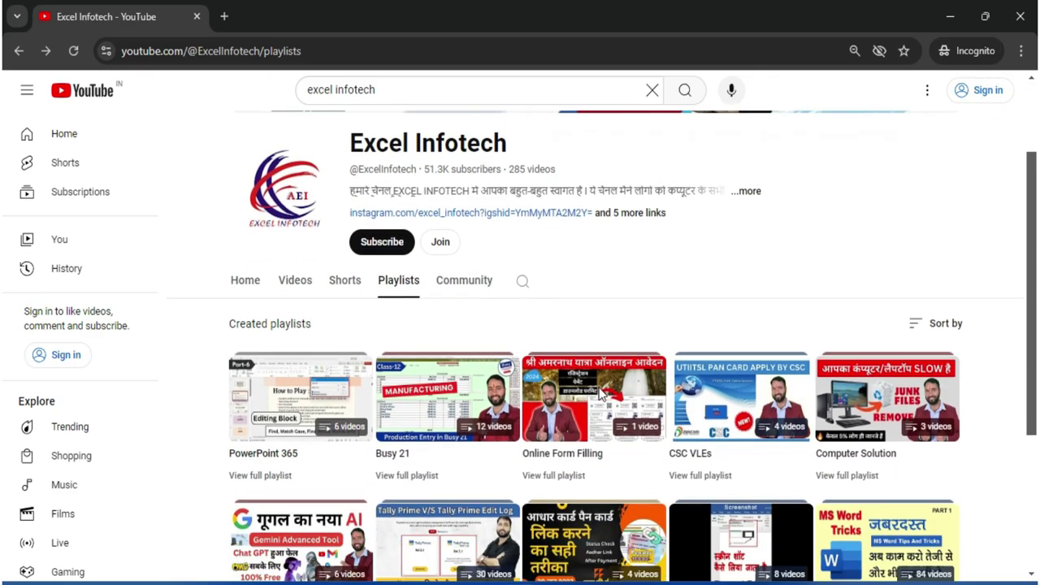